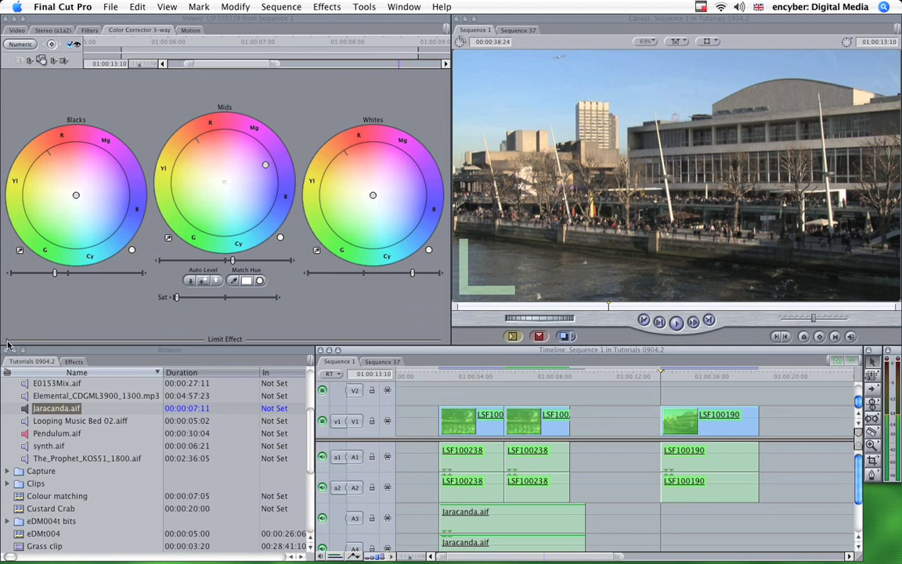
Expand the Limit Effect controls of the Color Corrector 3-way filter
click(7, 342)
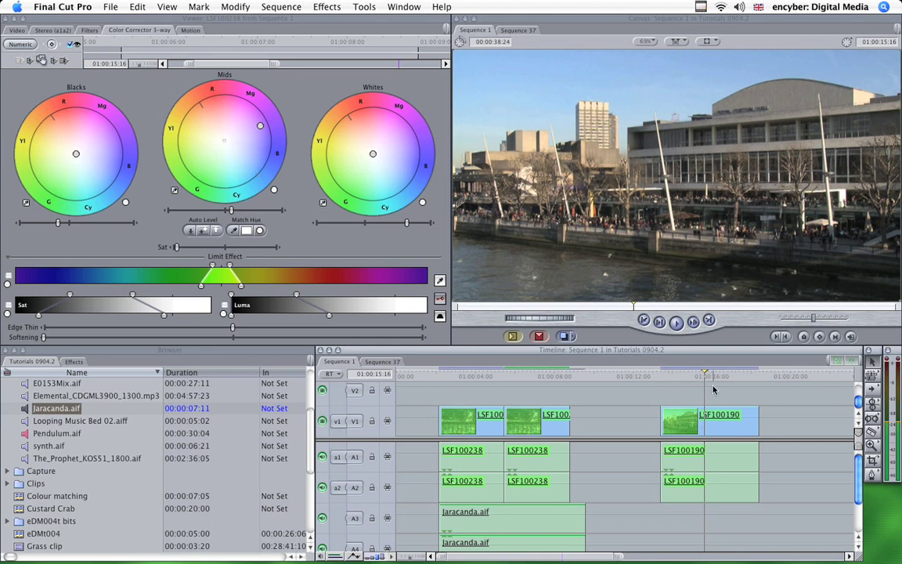
Apply the last-used Color Corrector 3-way to LSF100190 and drag saturation far left
double_click(702, 426)
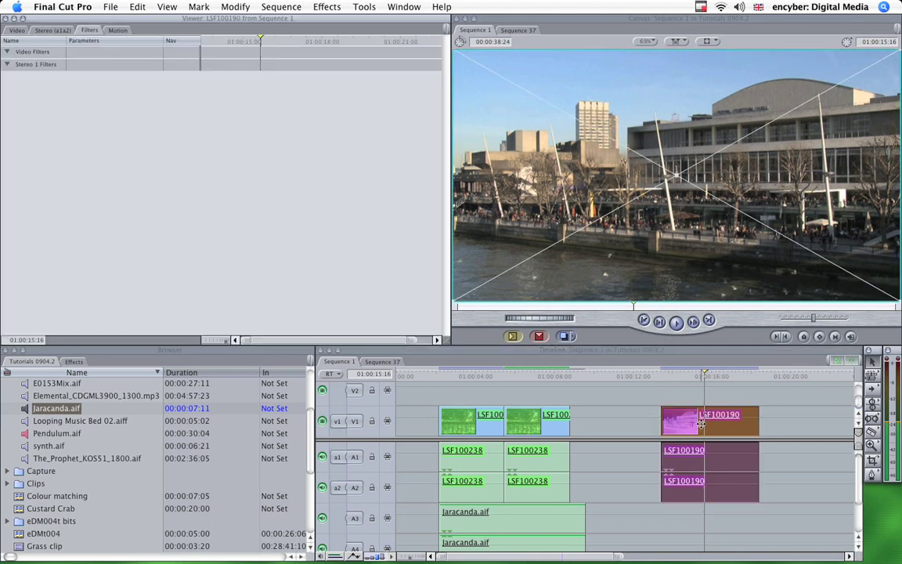
click(325, 7)
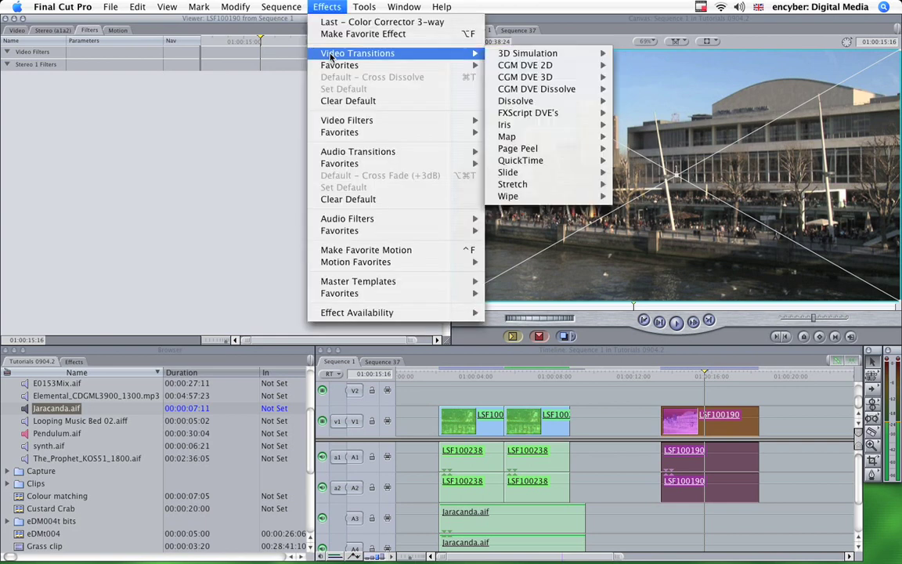
click(350, 20)
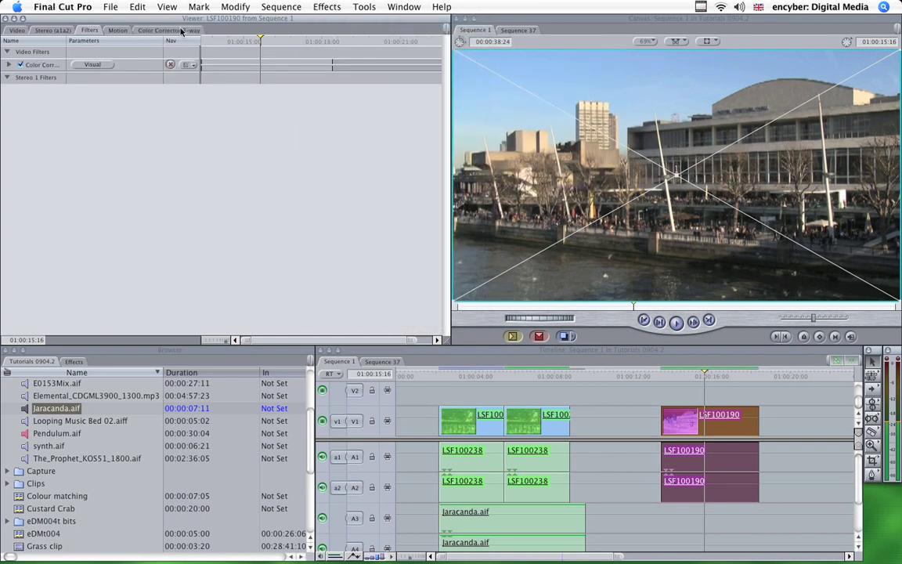
click(77, 65)
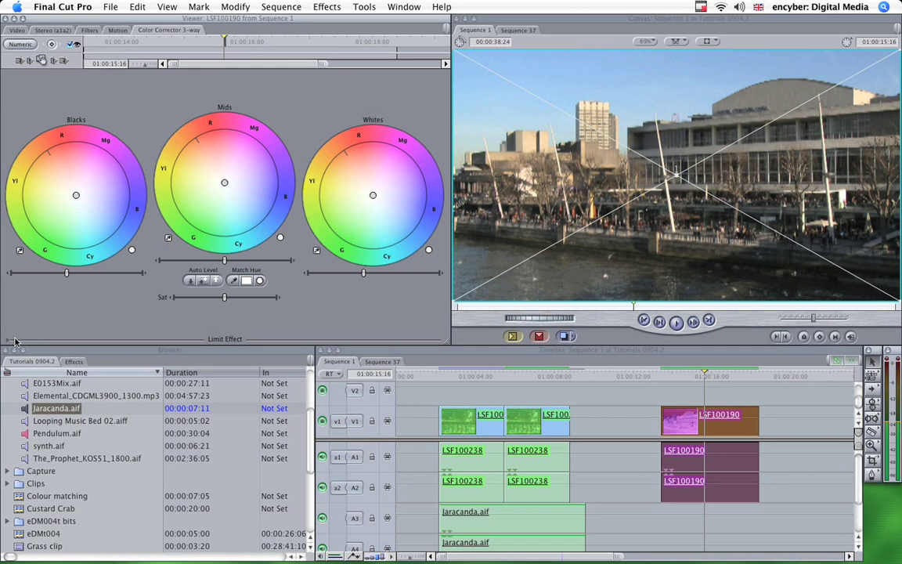
click(8, 342)
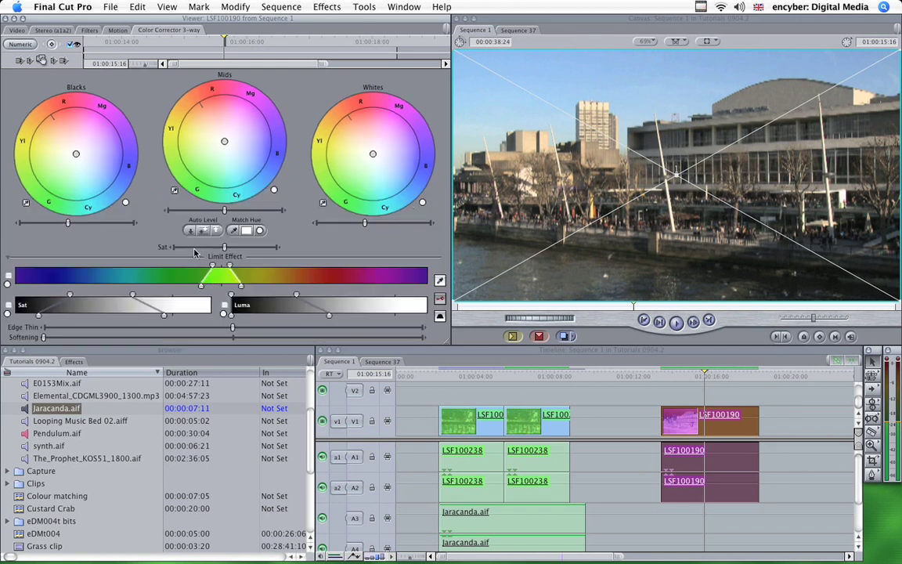
click(194, 247)
Restore a little saturation and eyedropper the blue sky as LSF100190's limit colour
drag(195, 249, 224, 253)
click(438, 282)
click(692, 55)
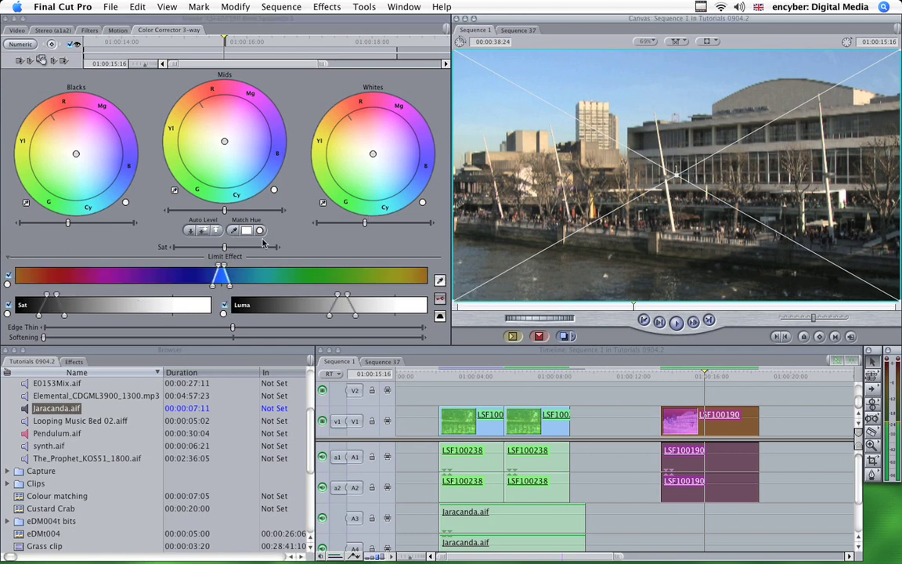
click(8, 305)
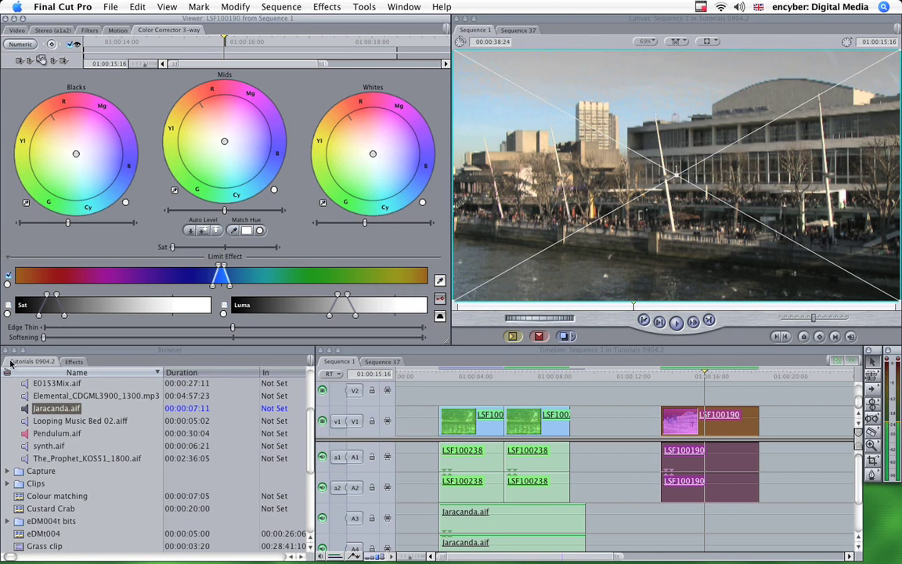
Tune Edge Thin to a moderate amount and add Softening to the sky selection
drag(233, 329, 436, 337)
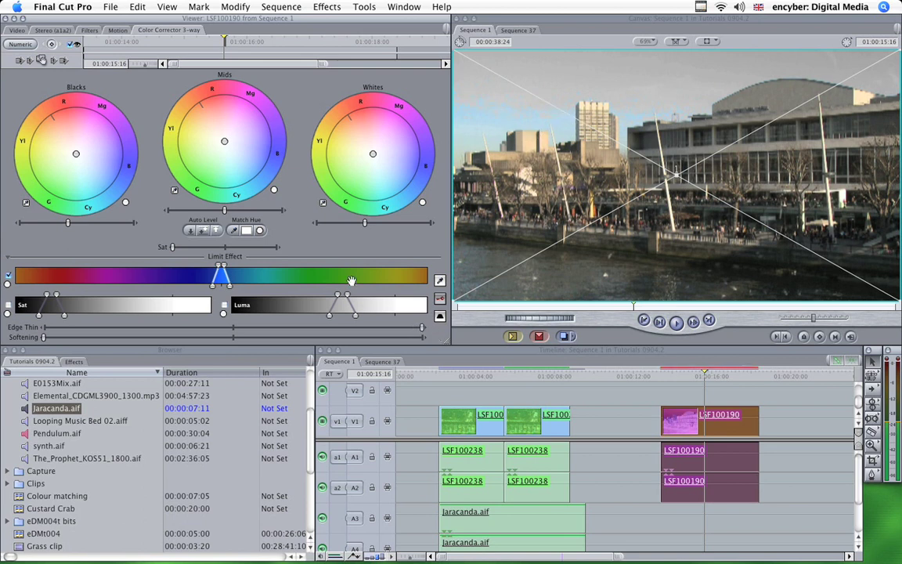
drag(421, 329, 237, 303)
drag(43, 337, 180, 337)
drag(238, 332, 274, 332)
drag(179, 339, 212, 338)
Darken the Blacks balance, then toggle the correction off and on to compare
drag(68, 224, 51, 225)
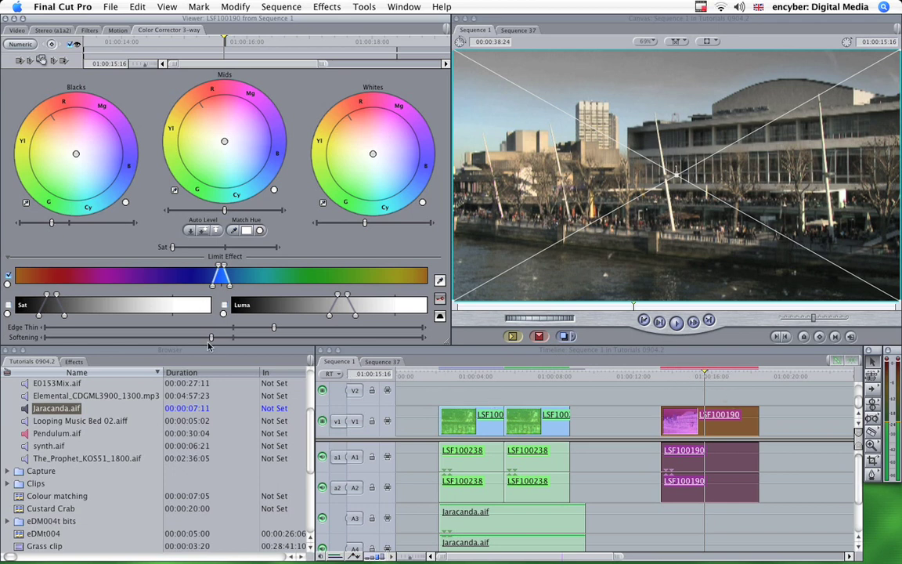
click(595, 429)
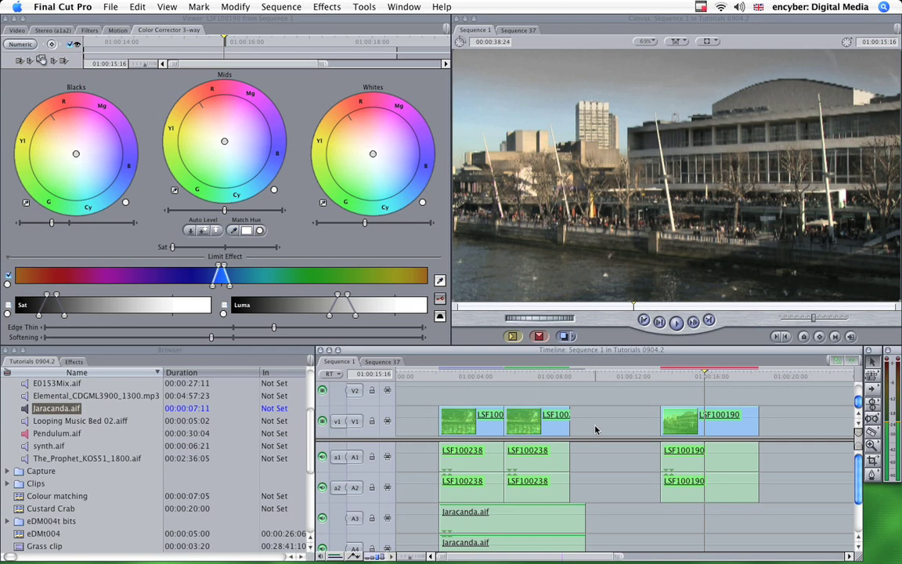
click(70, 45)
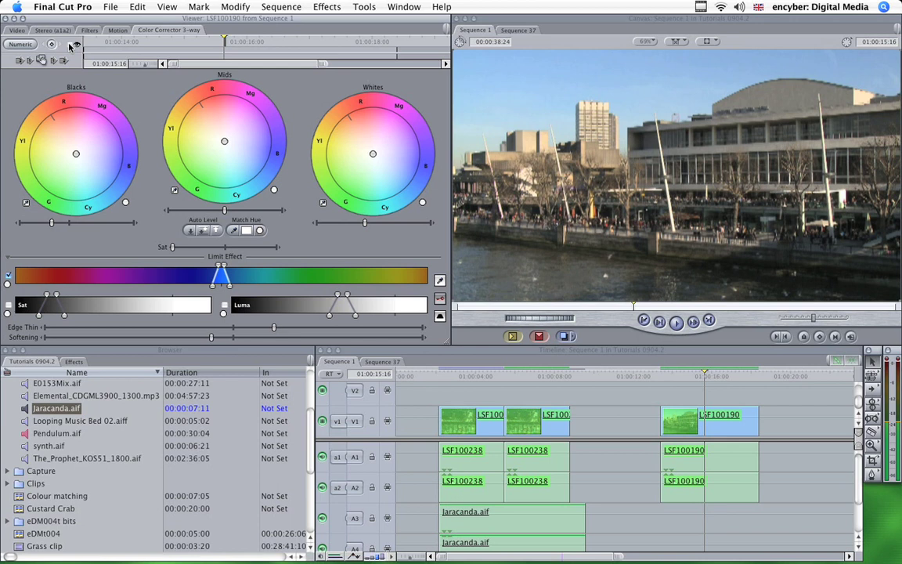
click(70, 46)
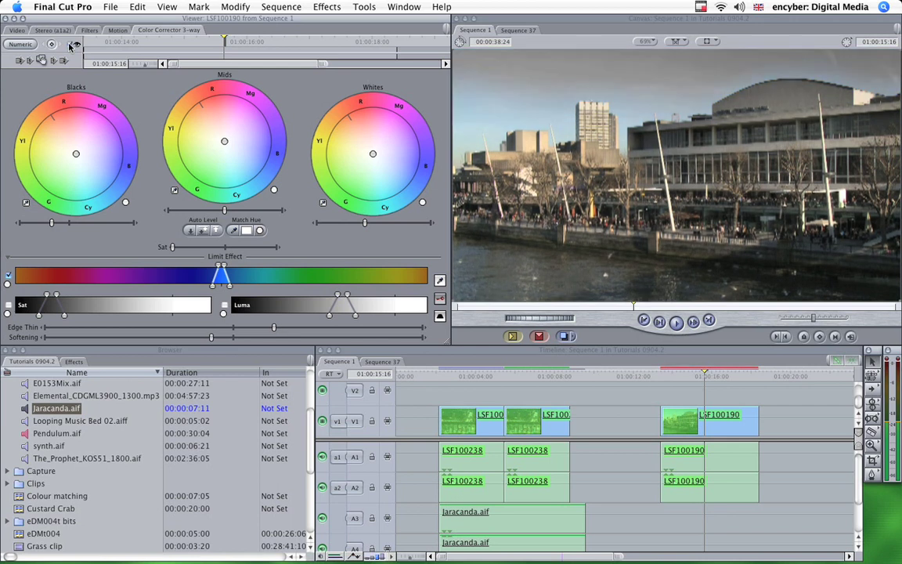
Place the playhead at about 01:00:25 in Parliament clip LSF100152
scroll(749, 360, right, 10)
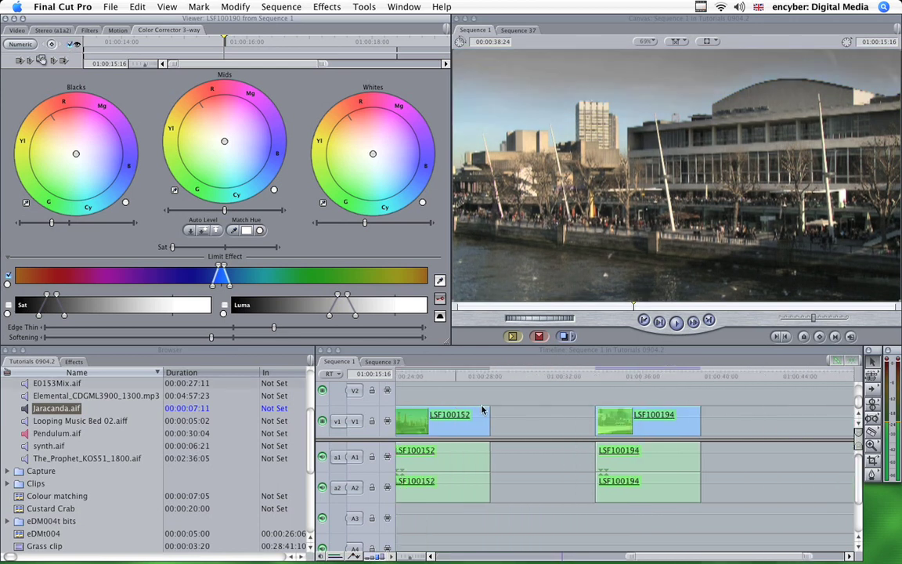
scroll(489, 408, left, 4)
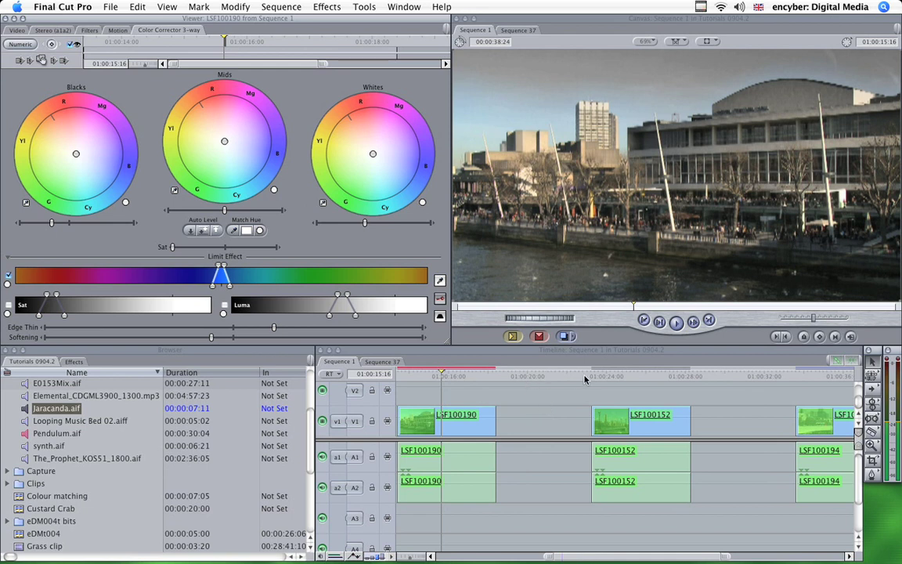
click(637, 377)
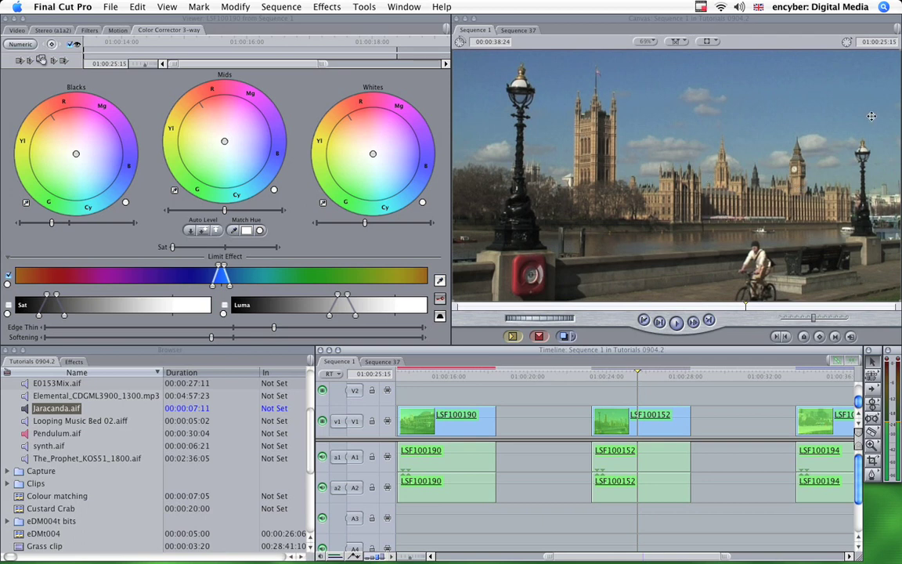
Apply the Color Corrector 3-way to LSF100152 and limit it to the sampled sky blue
double_click(638, 428)
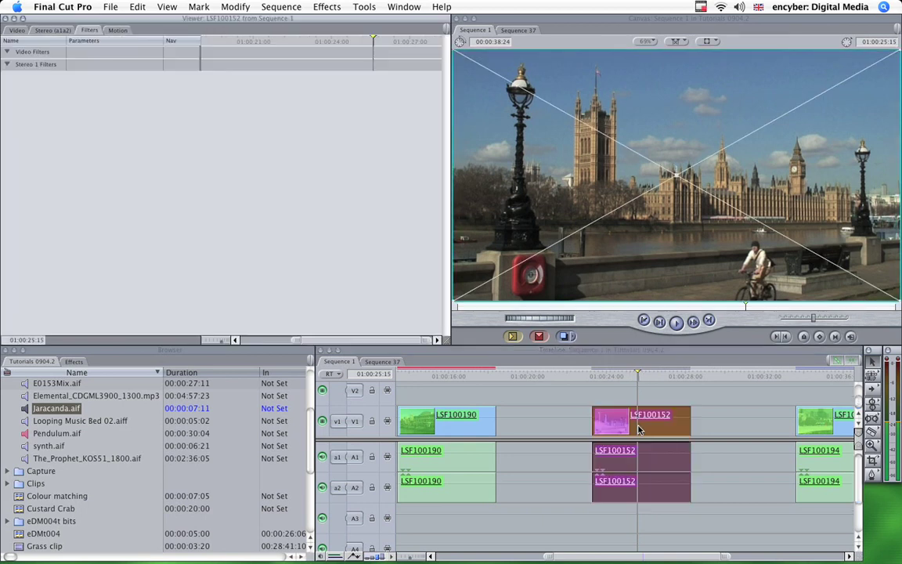
click(327, 7)
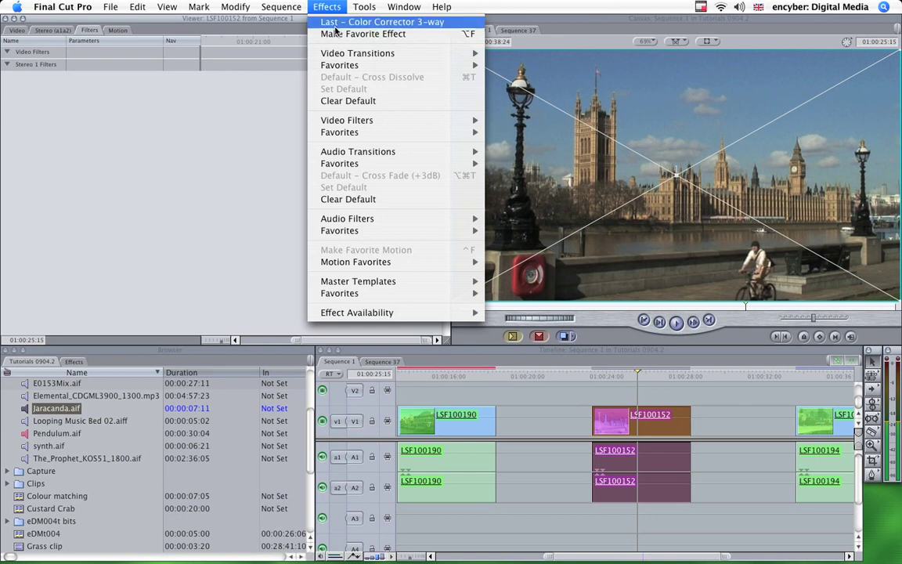
click(335, 23)
click(92, 65)
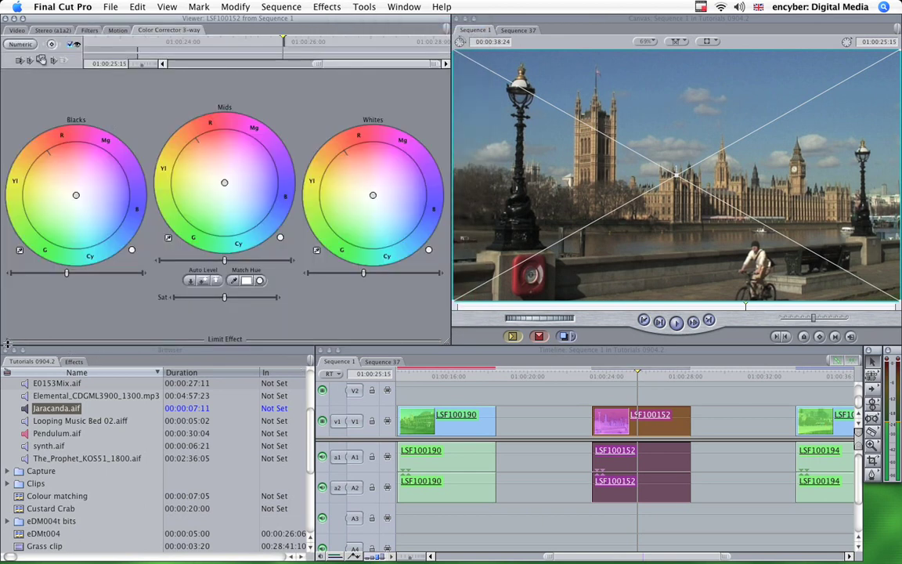
click(8, 342)
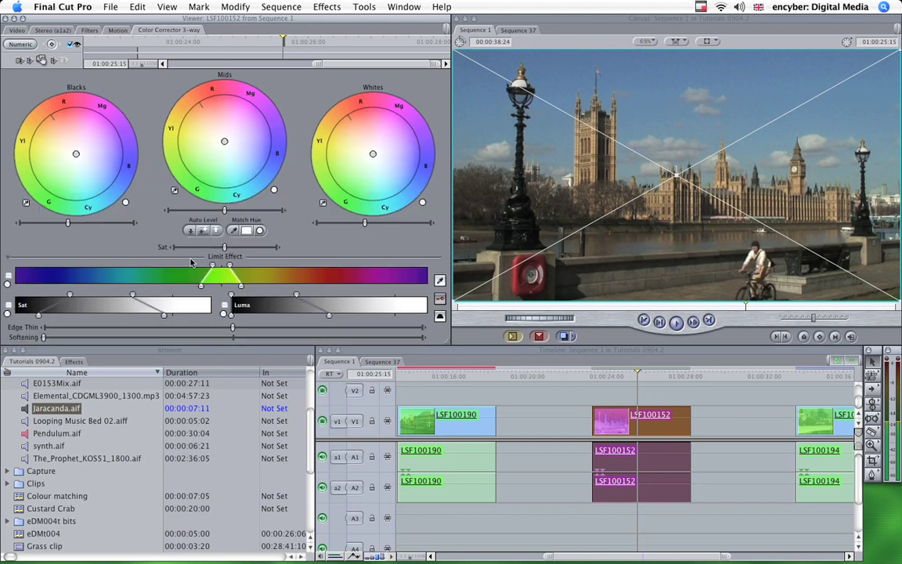
click(441, 280)
click(689, 91)
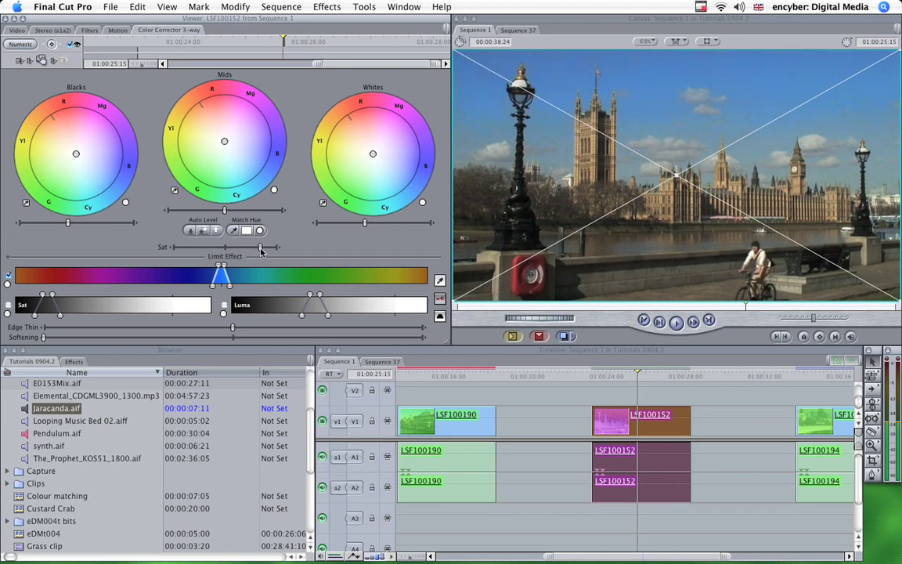
Lower saturation, thin and soften the selection edges, then preview the result
drag(224, 246, 271, 260)
drag(232, 328, 326, 329)
drag(45, 338, 121, 338)
click(74, 44)
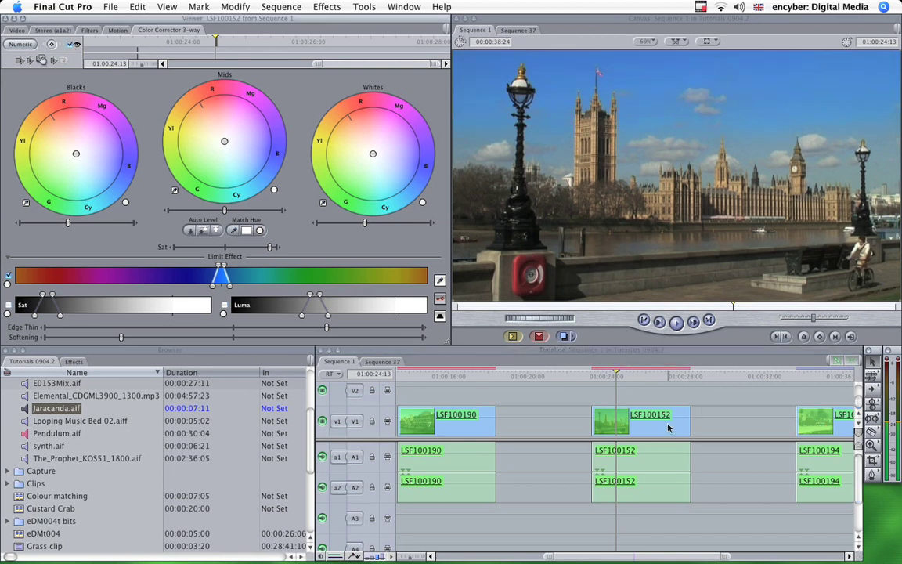
scroll(668, 429, right, 4)
Move the playhead past LSF100152 to the bus clip LSF100194 at 01:00:36:05
click(619, 377)
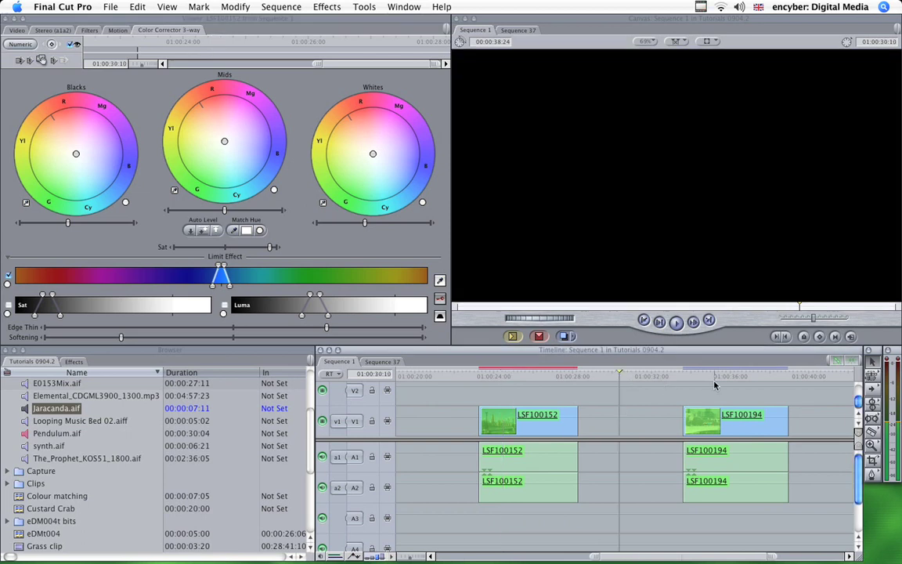
click(689, 376)
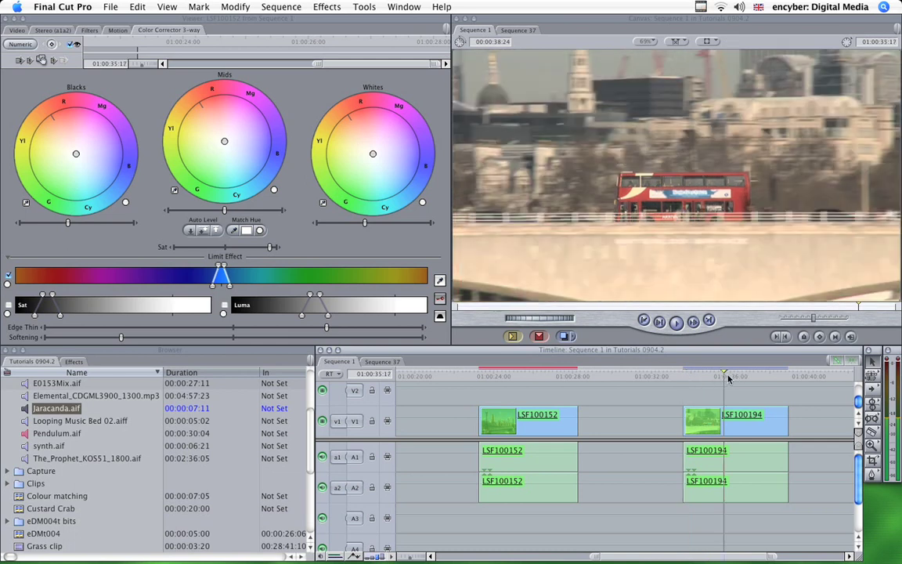
click(729, 376)
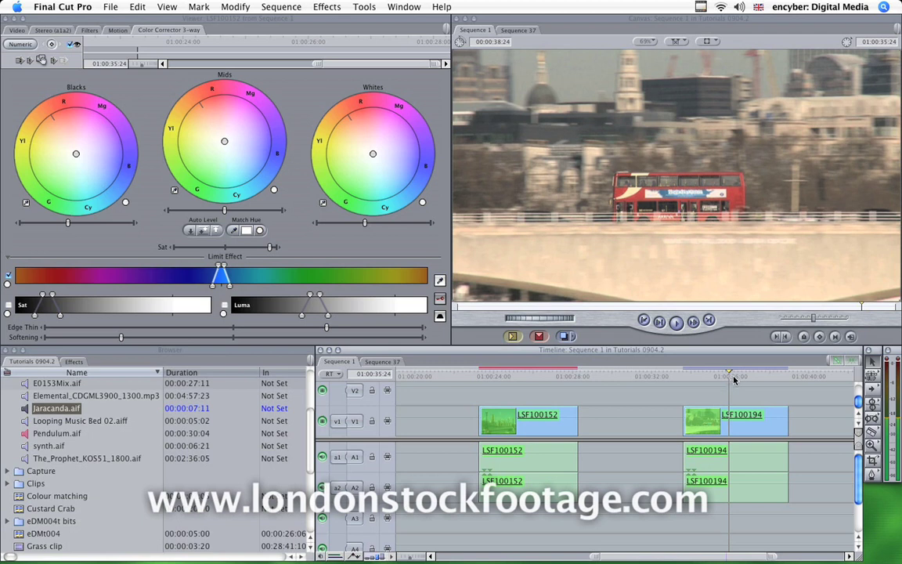
click(734, 380)
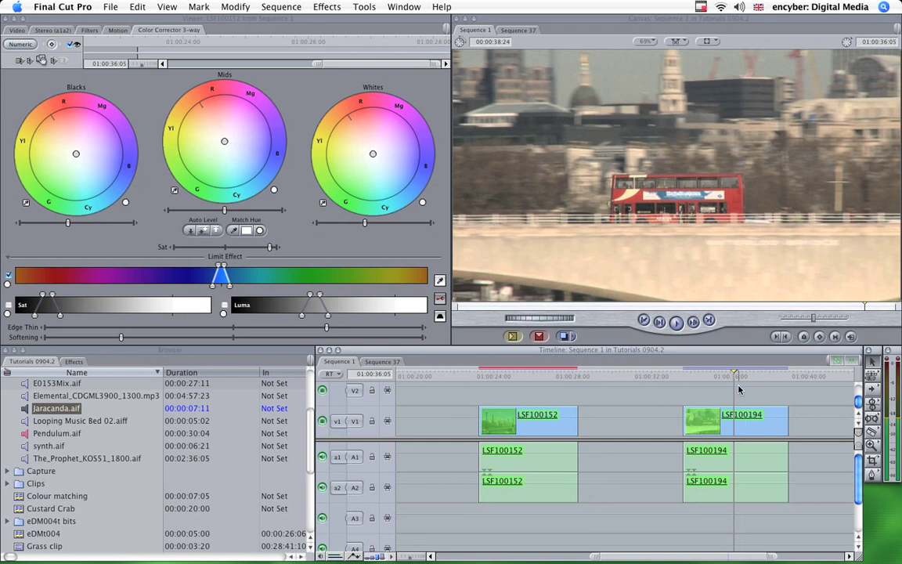
Apply the last-used Color Corrector 3-way to LSF100194 and show its colour wheels
double_click(752, 428)
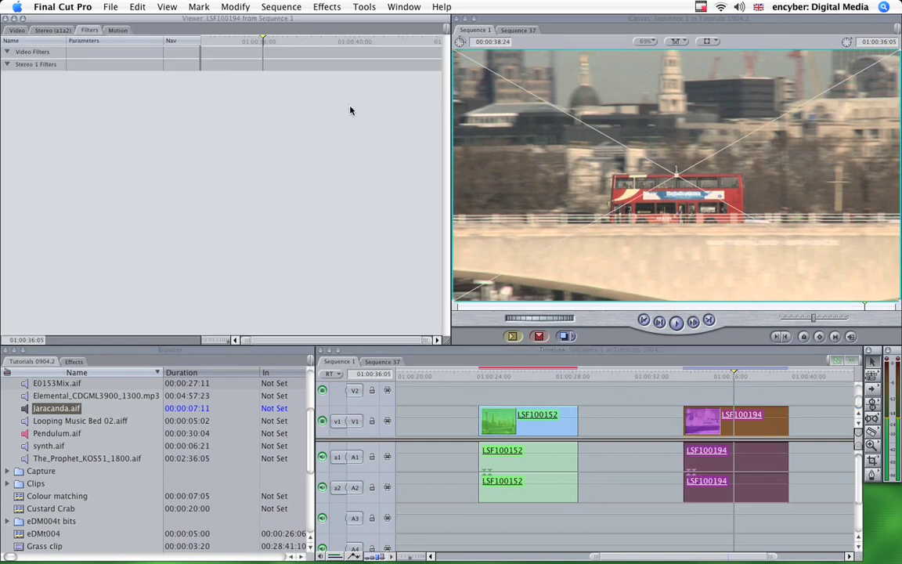
click(326, 7)
click(325, 18)
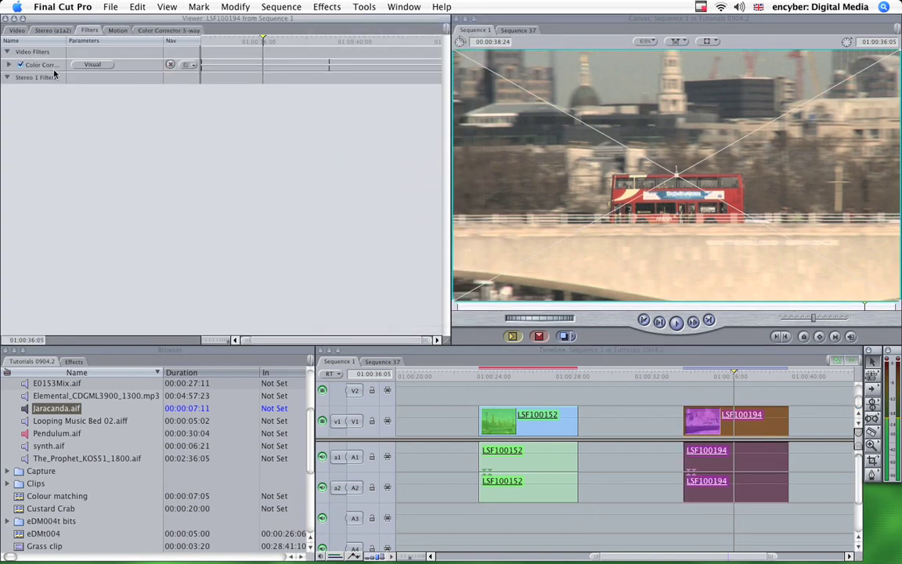
click(92, 65)
drag(736, 372, 731, 373)
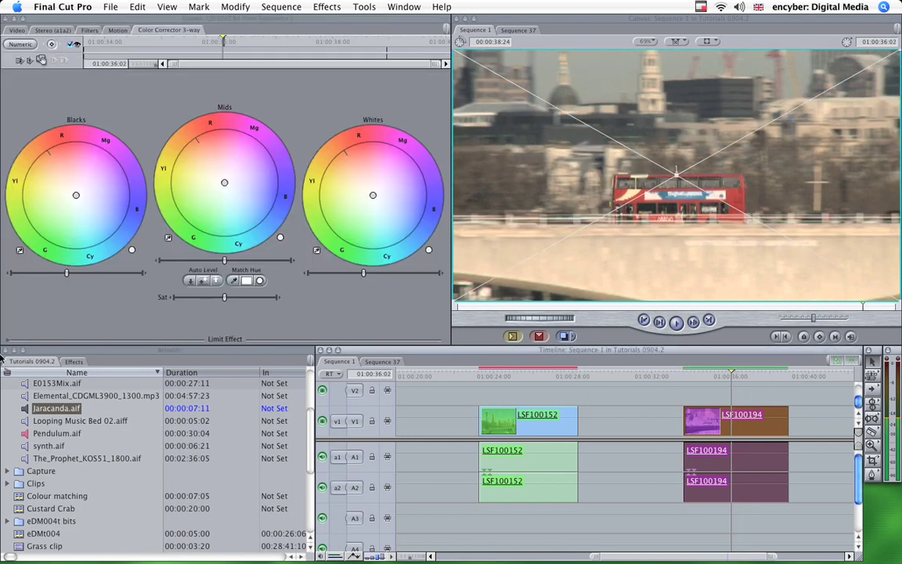
Limit the correction to the bus's red, sampled with the eyedropper
click(9, 313)
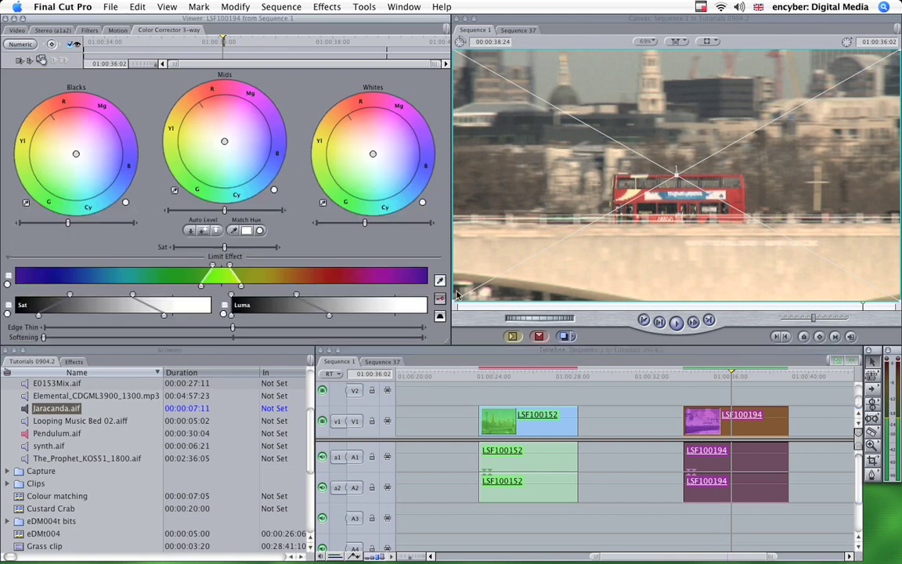
click(440, 281)
click(731, 197)
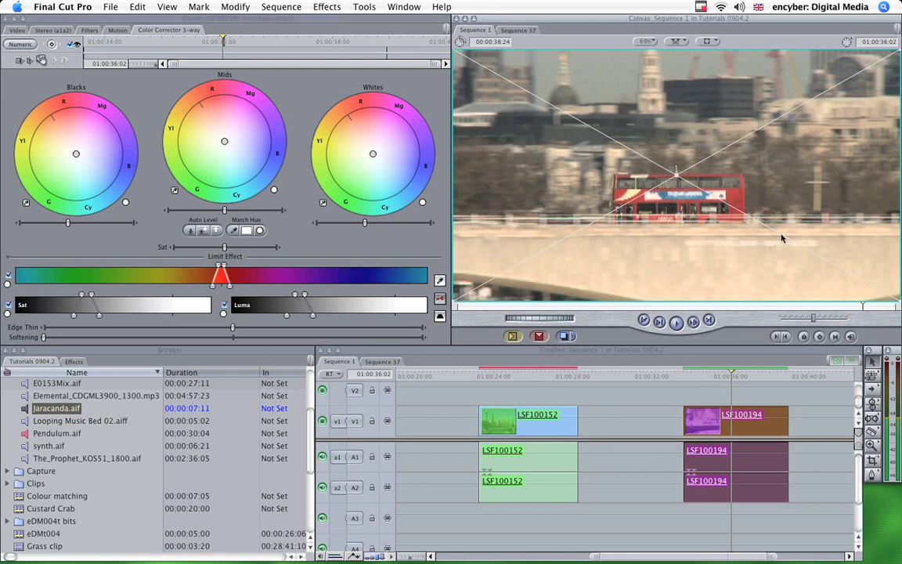
click(8, 275)
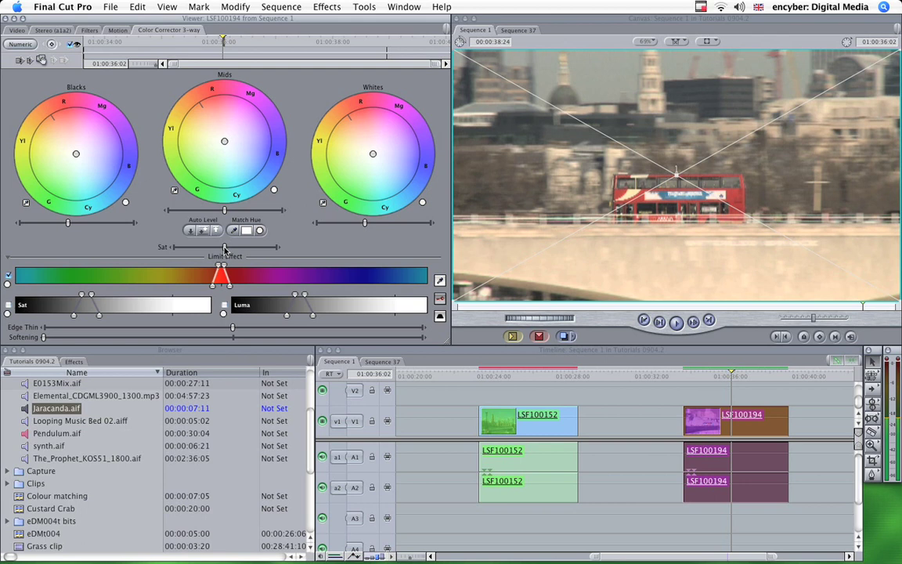
Drop saturation, invert the selection, and adjust the key's Edge Thin and Softening
drag(223, 248, 156, 248)
click(439, 318)
mouse_move(44, 339)
mouse_down()
mouse_move(63, 338)
mouse_move(52, 339)
mouse_up()
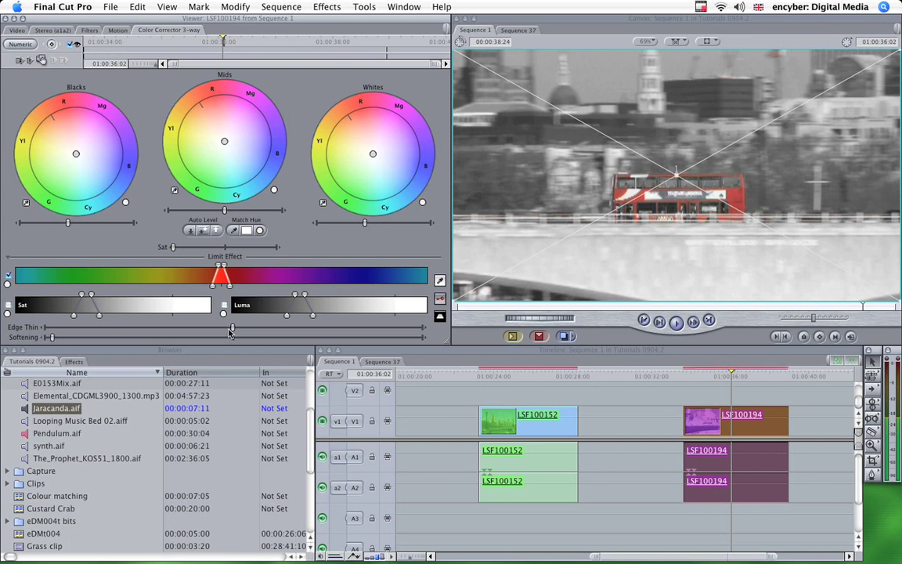
drag(232, 331, 264, 334)
drag(53, 337, 65, 337)
Render the sequence and play back the red-bus shot from an earlier frame
click(719, 421)
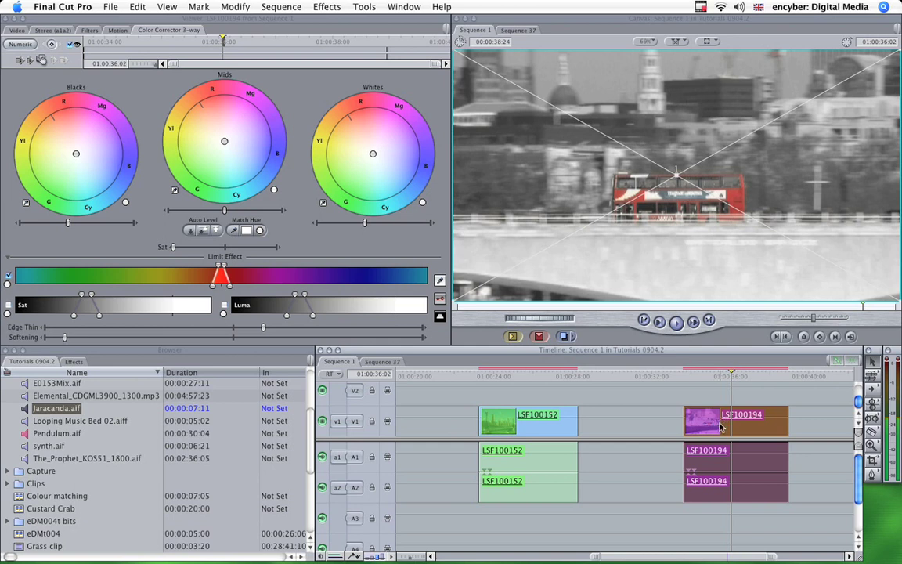
key(super+r)
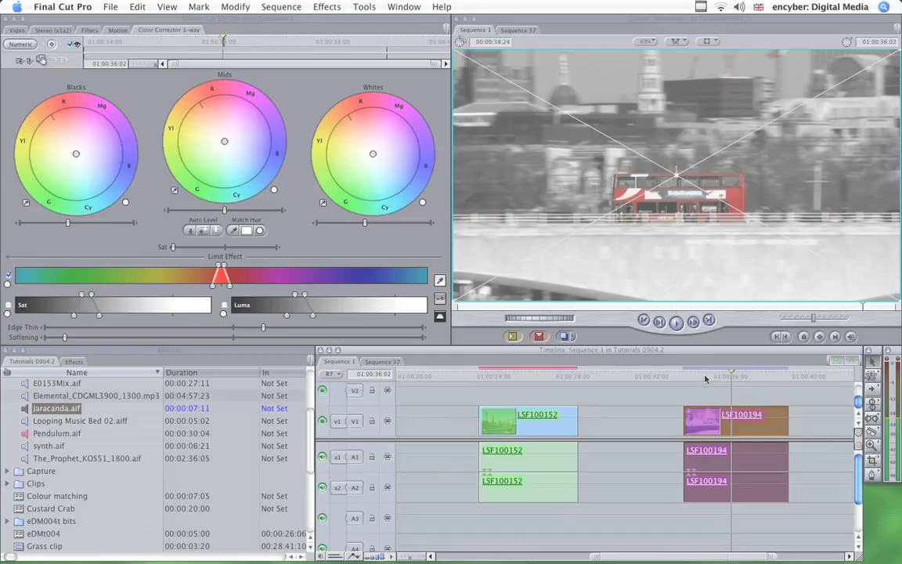
click(679, 376)
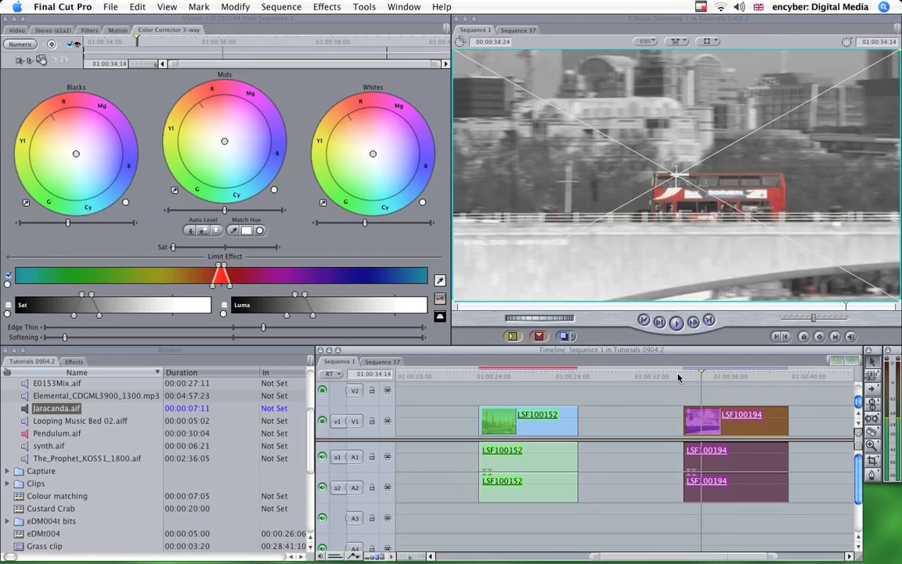
key(space)
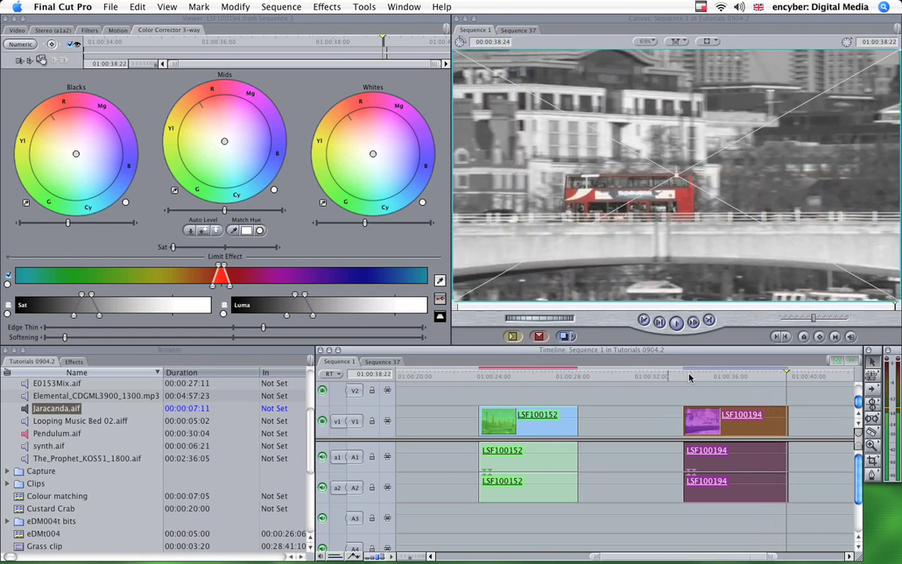
click(684, 376)
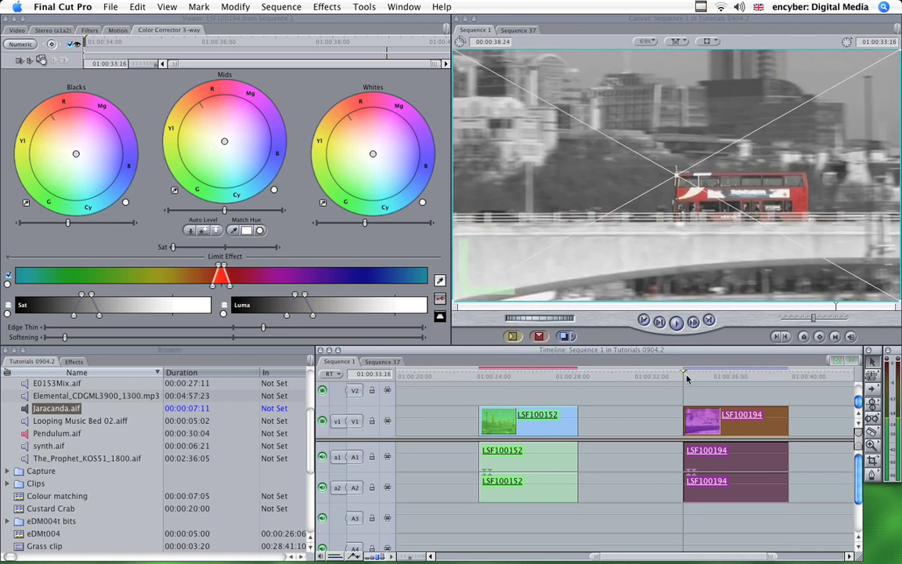
key(space)
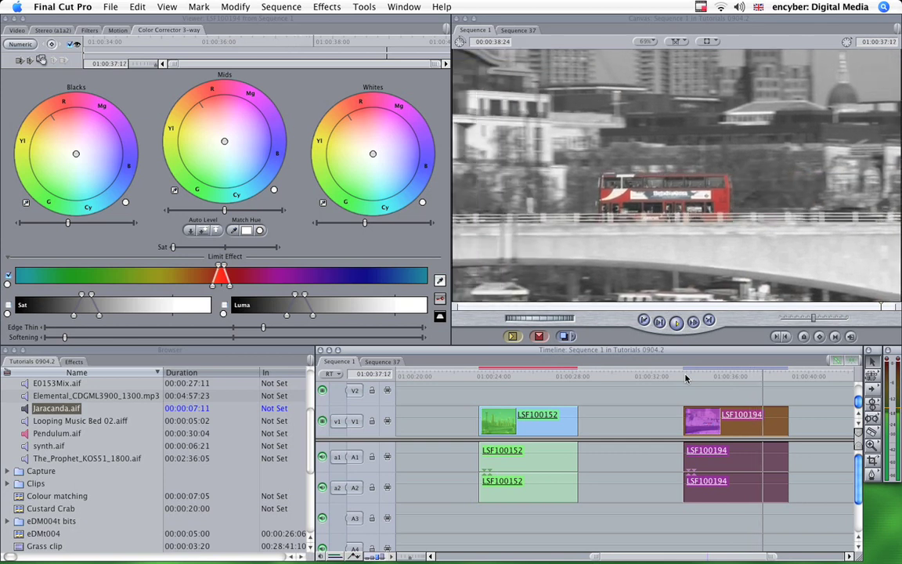
key(space)
click(684, 377)
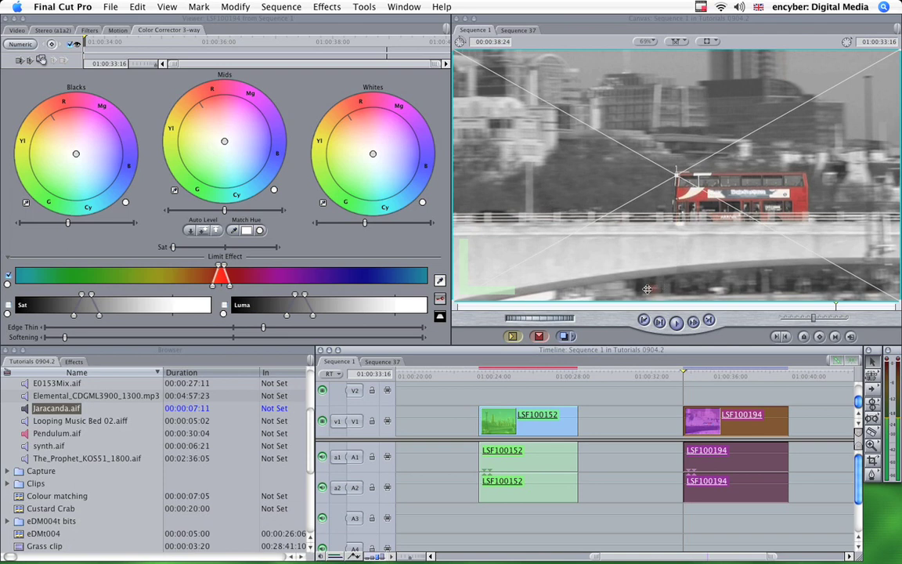
key(space)
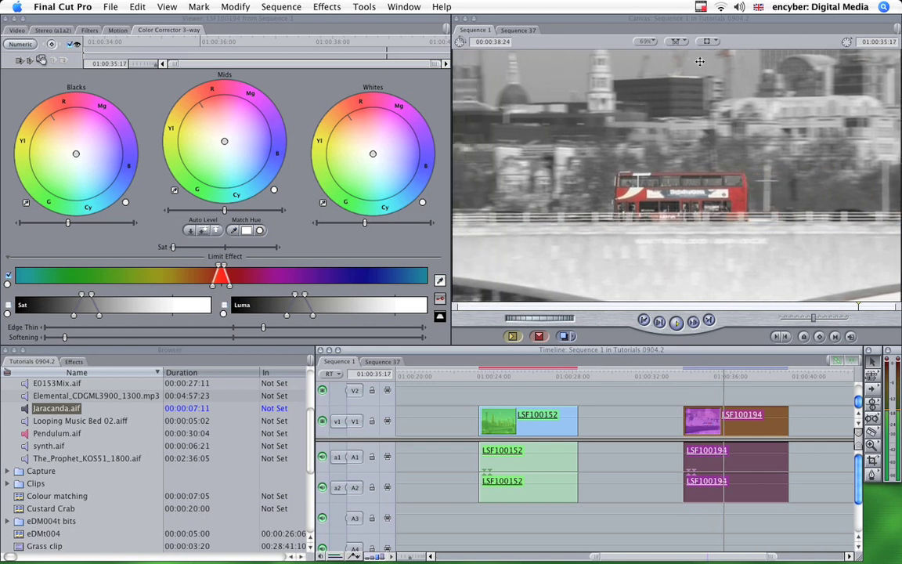
key(space)
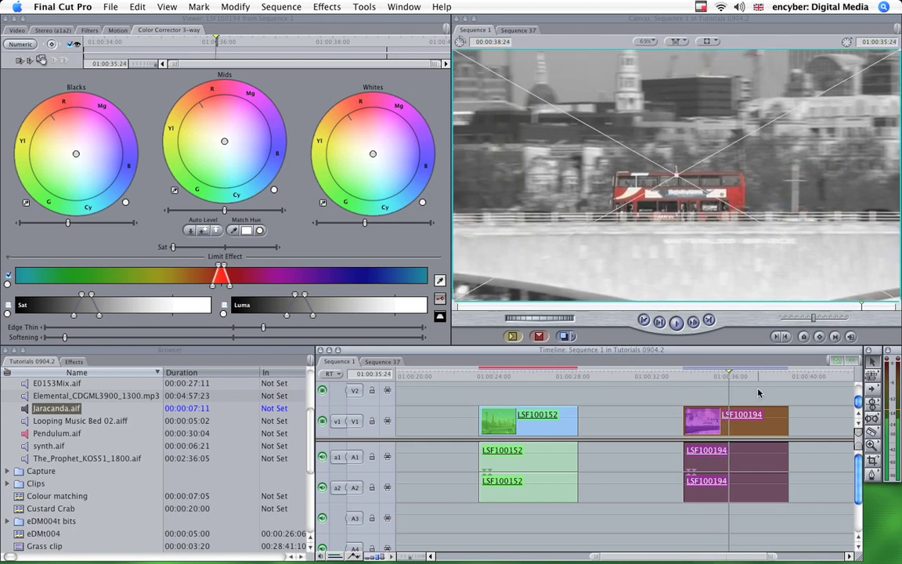
Enlarge the video track area and select the LSF100194 clip on V2
drag(795, 441, 757, 419)
click(796, 447)
click(757, 449)
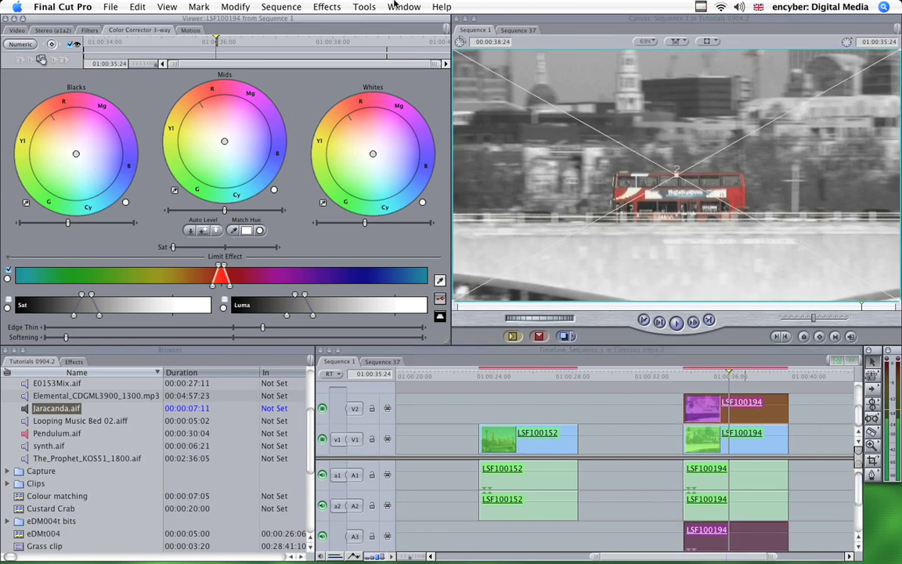
Set the LSF100194 layer's bottom Crop to 94 in the Motion settings
click(191, 32)
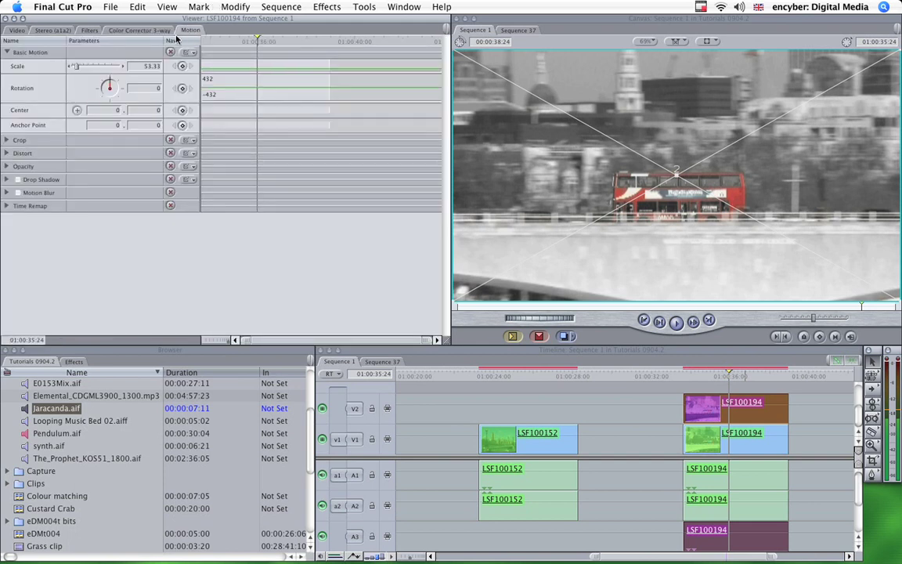
click(6, 140)
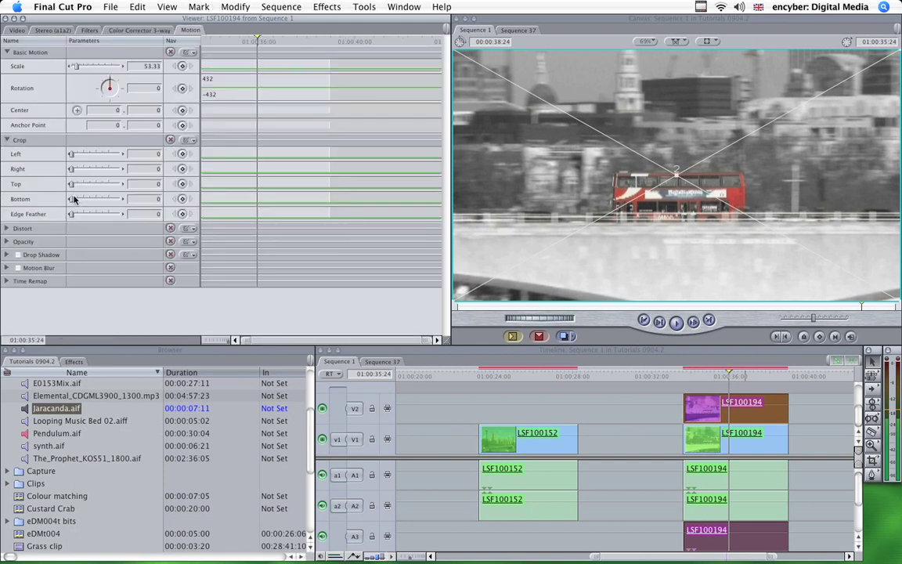
drag(71, 199, 93, 201)
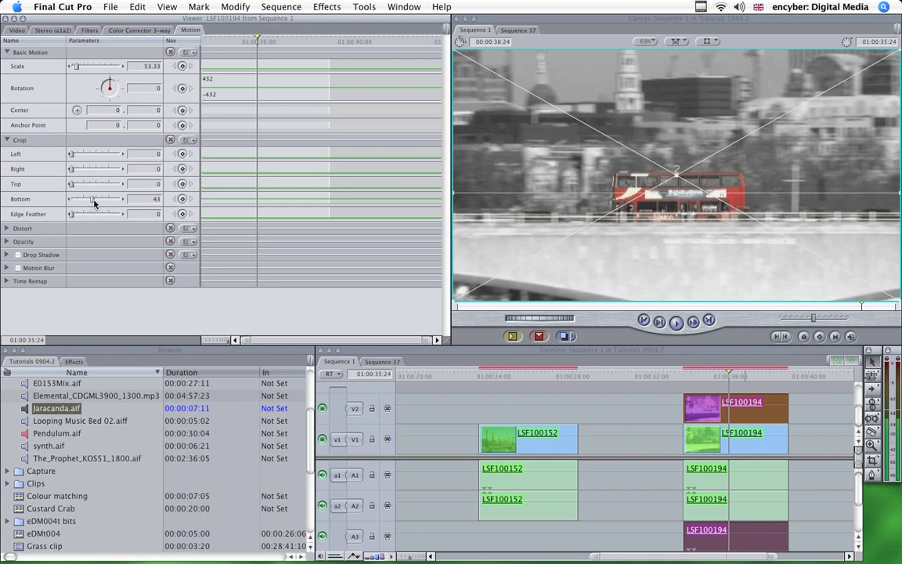
drag(93, 202, 116, 202)
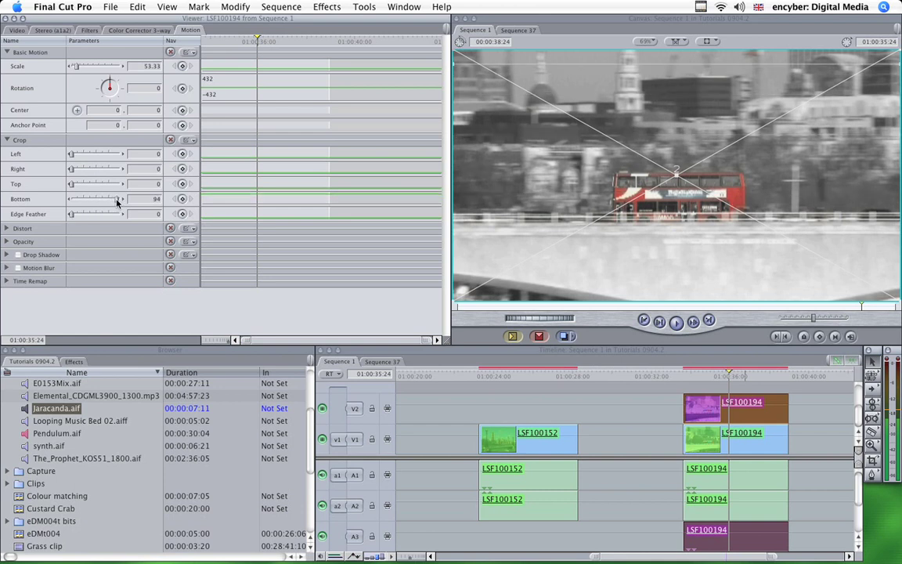
Disable the lower LSF100194 clip on V1 to view the top layer alone
click(748, 446)
right_click(748, 447)
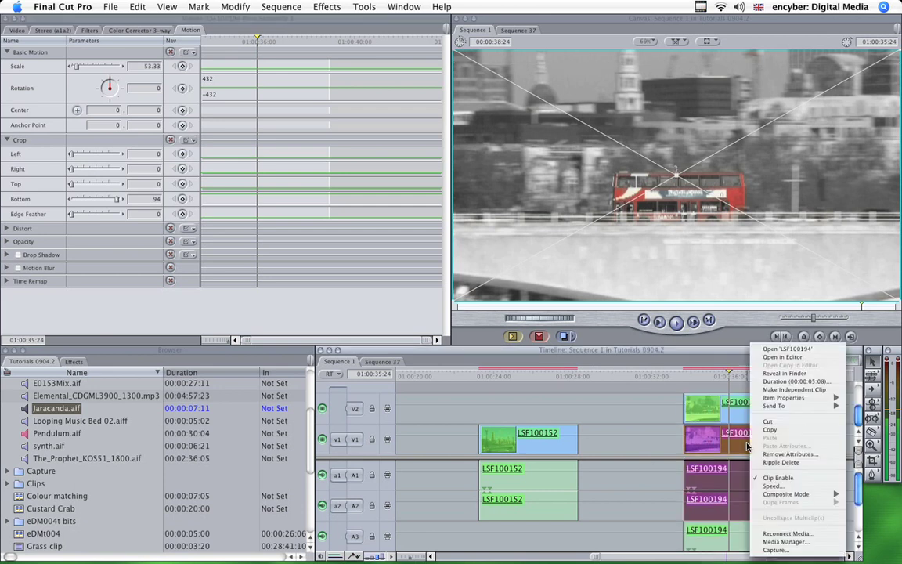
click(774, 478)
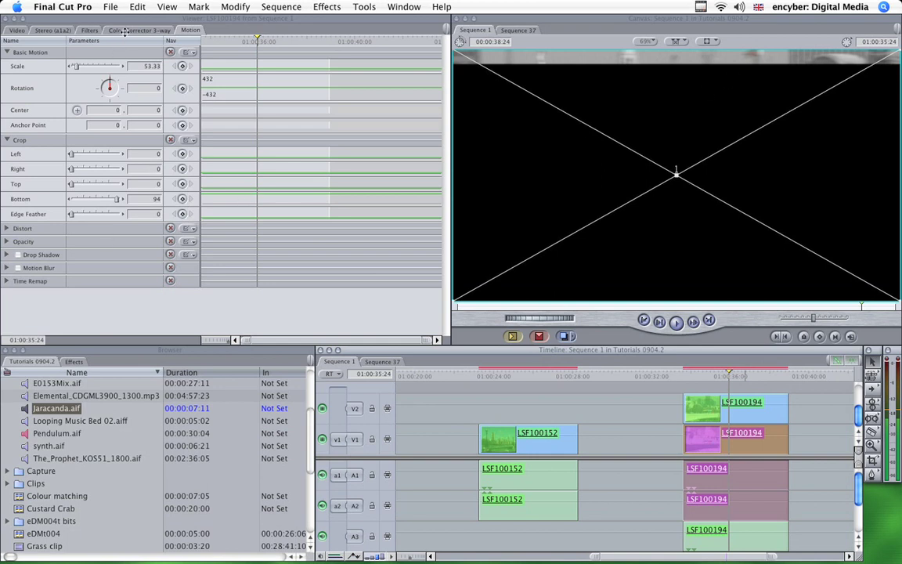
Limit the colour correction to the bus's red using the Limit Effect eyedropper
click(124, 32)
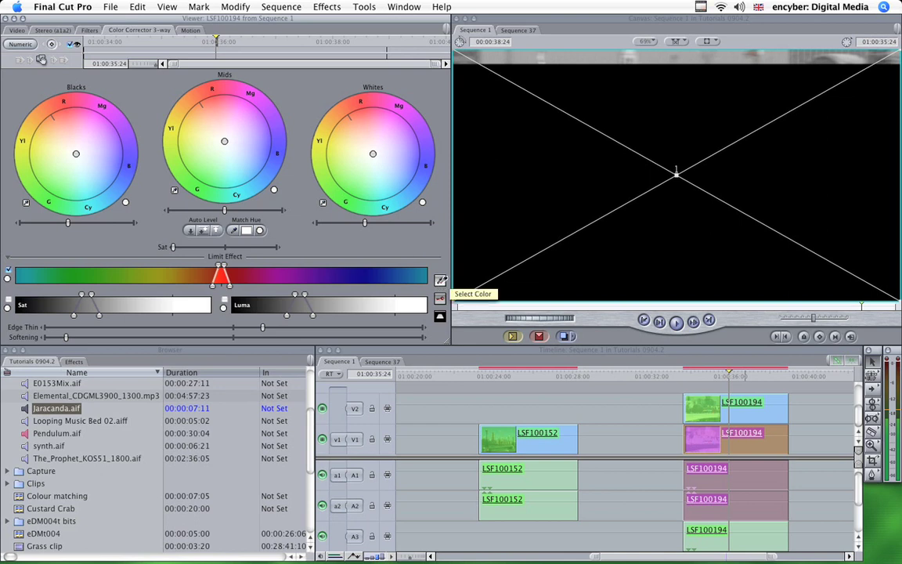
click(440, 279)
click(627, 122)
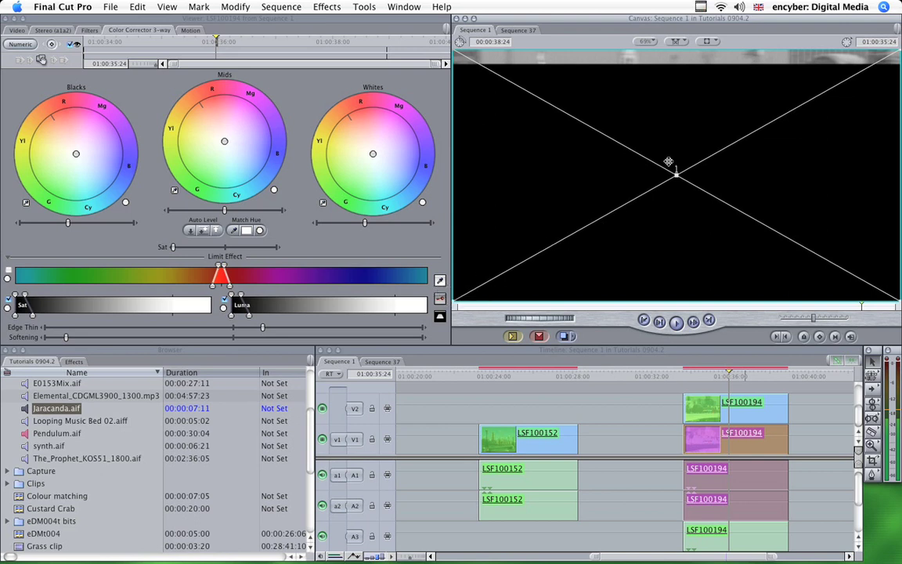
click(750, 66)
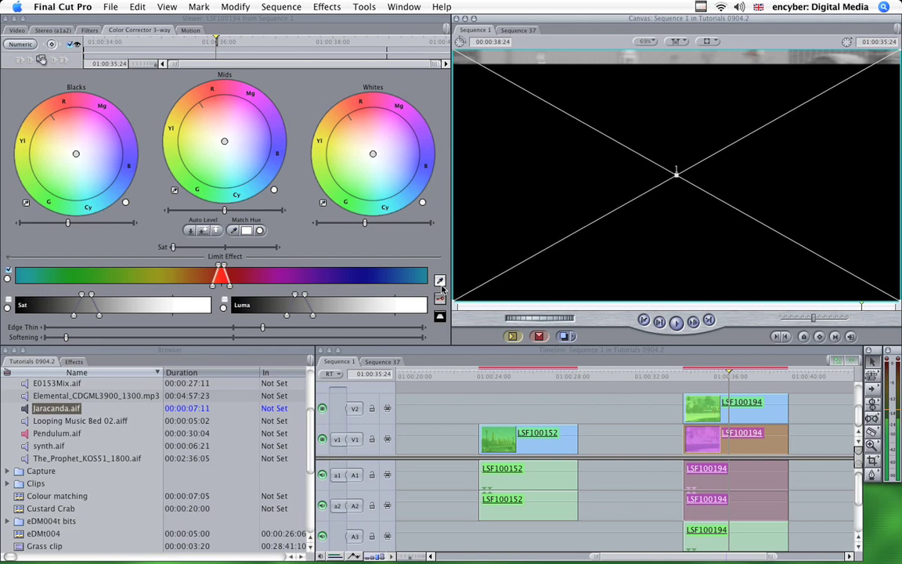
click(440, 284)
click(672, 148)
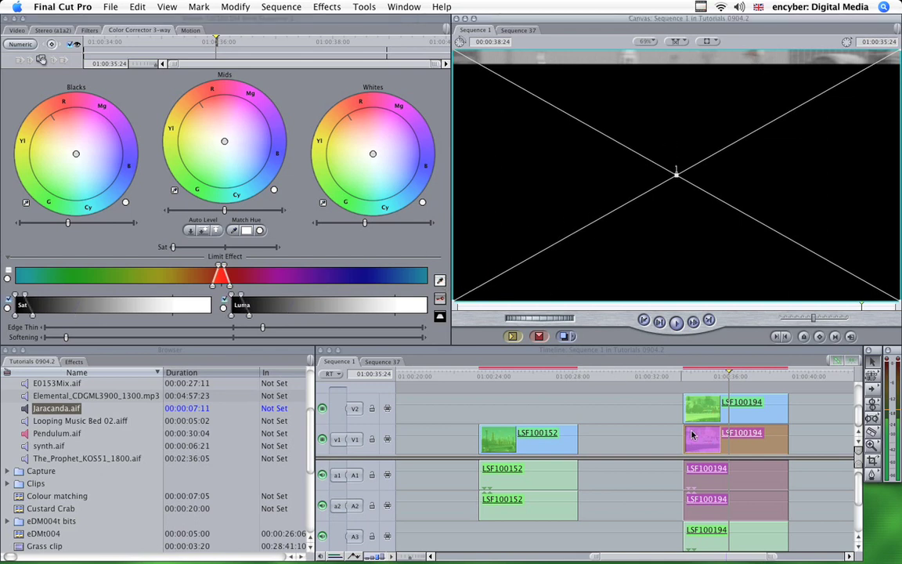
Re-enable the lower LSF100194 clip and return the playhead to about 01:00:34:24
right_click(736, 448)
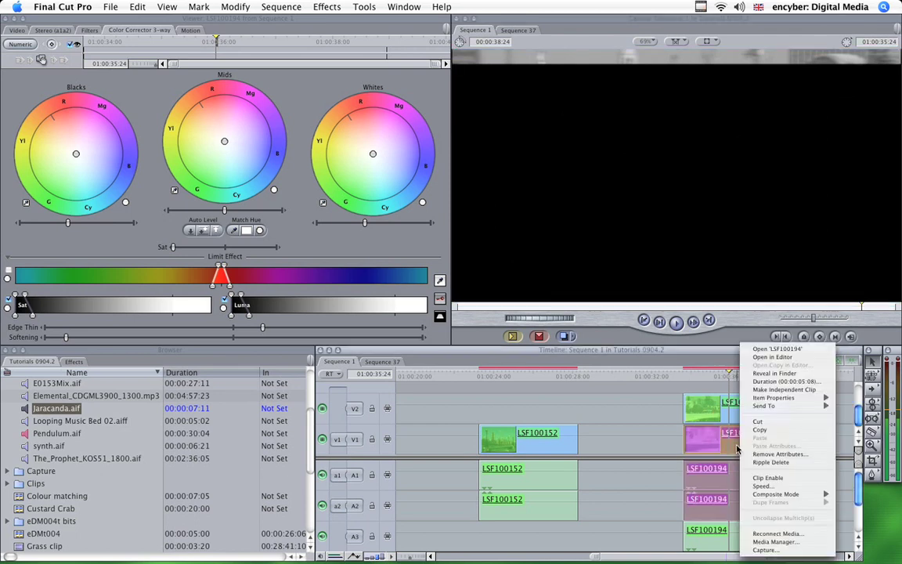
click(769, 478)
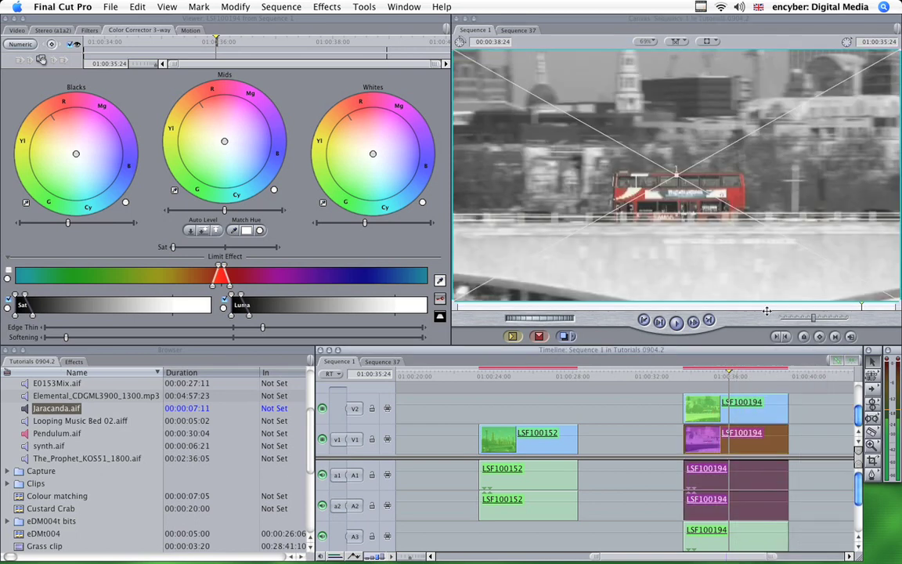
click(709, 376)
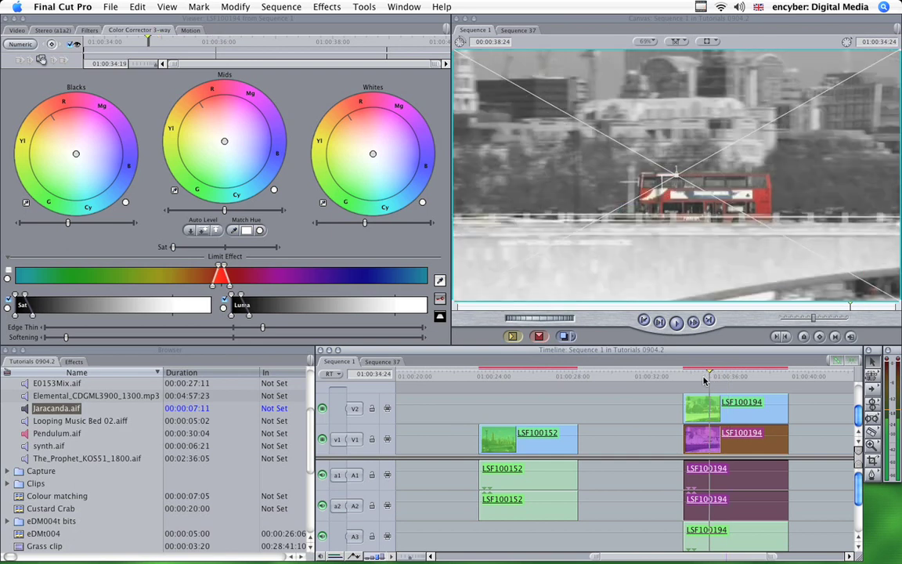
Unlink and delete the audio from the LSF100194 bus clips
key(Left)
key(Left)
key(Left)
key(Left)
key(Left)
key(Left)
key(Left)
key(Left)
key(Left)
key(Left)
key(Left)
key(Left)
key(Left)
key(Left)
key(Left)
key(Left)
key(Left)
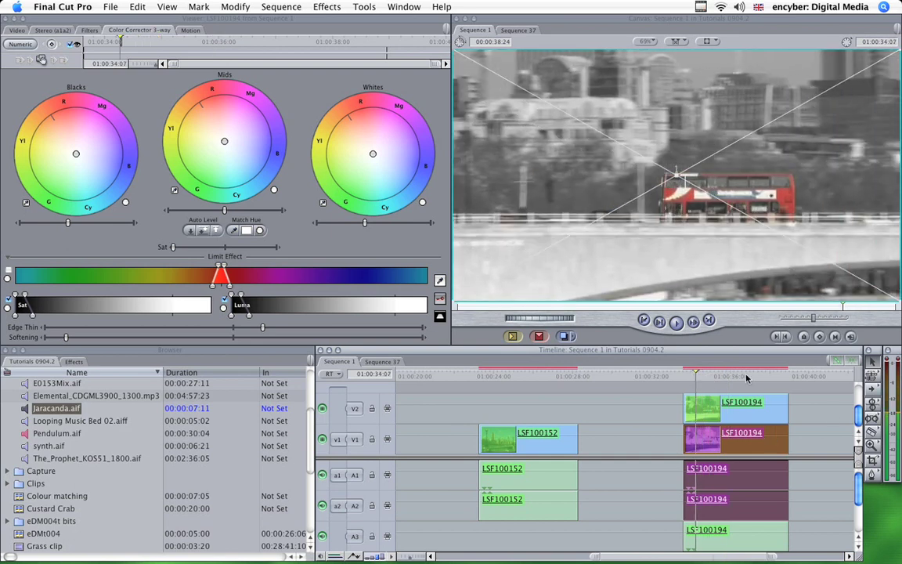
click(373, 556)
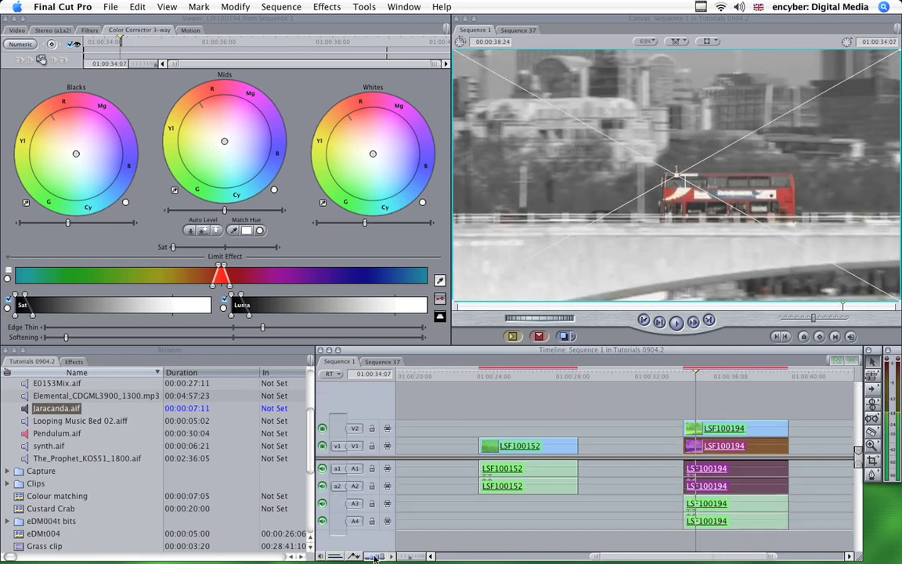
super+click(692, 432)
super+click(692, 432)
super+click(735, 518)
key(super+l)
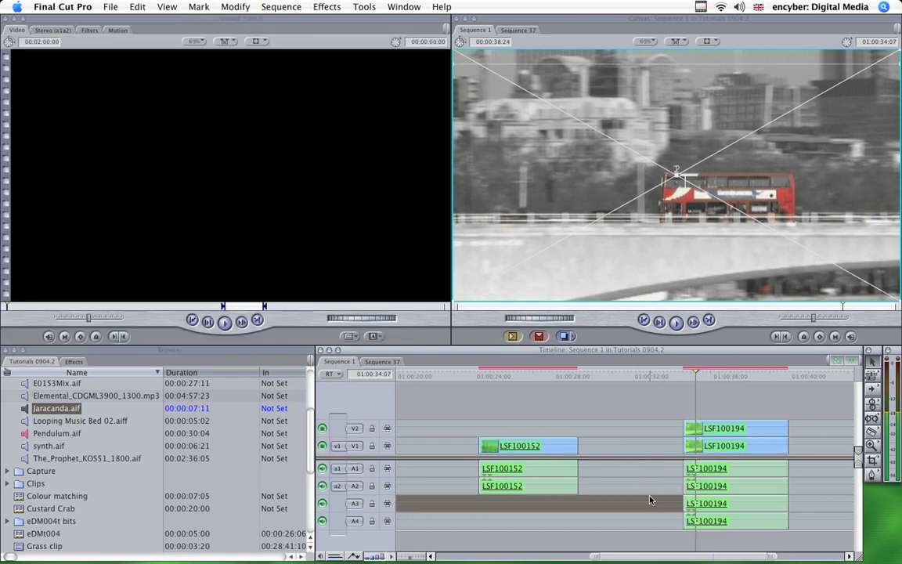
key(Delete)
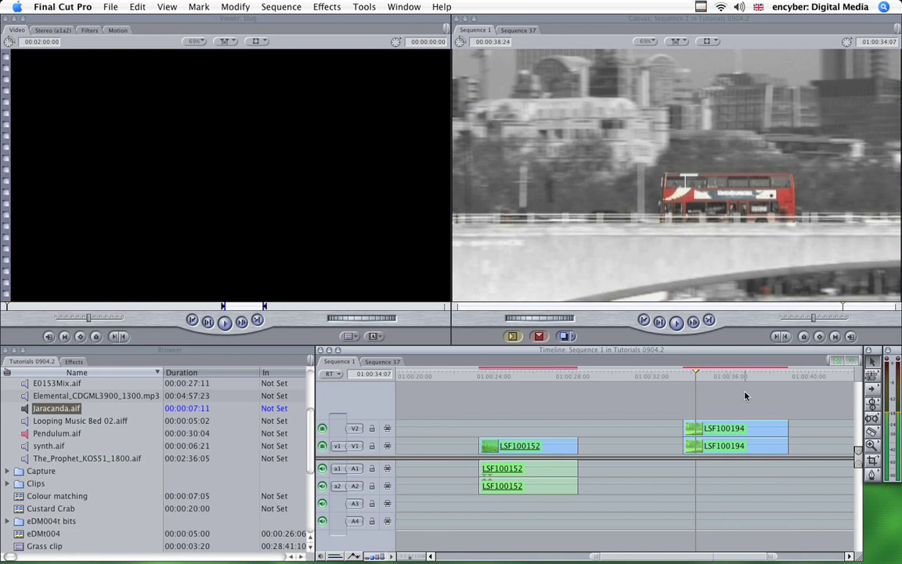
Move the upper LSF100194 copy onto a new V3 track and open it
click(719, 429)
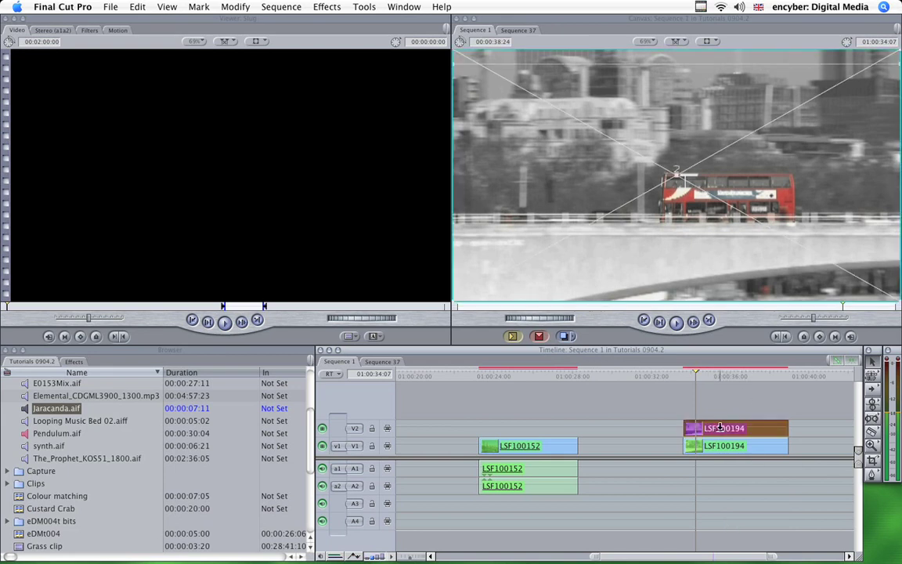
drag(719, 425, 732, 377)
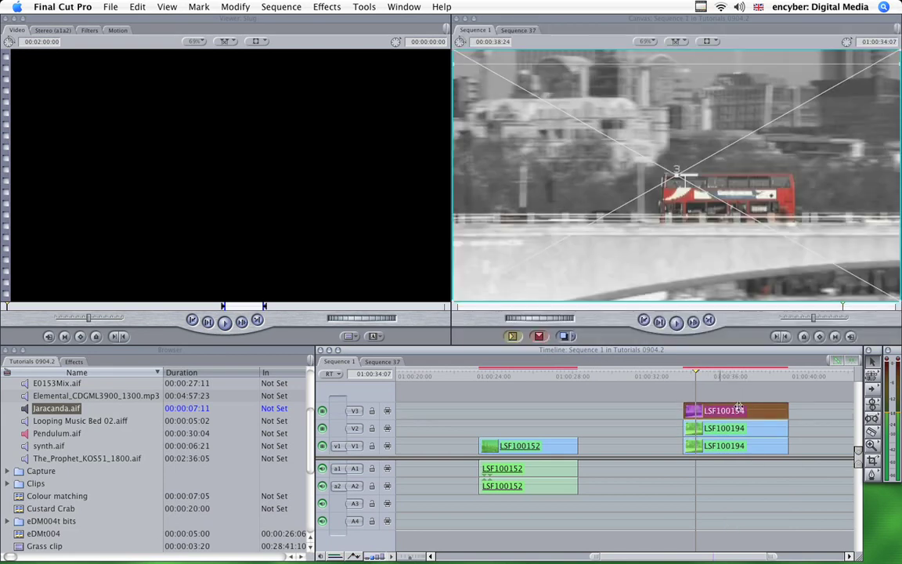
double_click(738, 408)
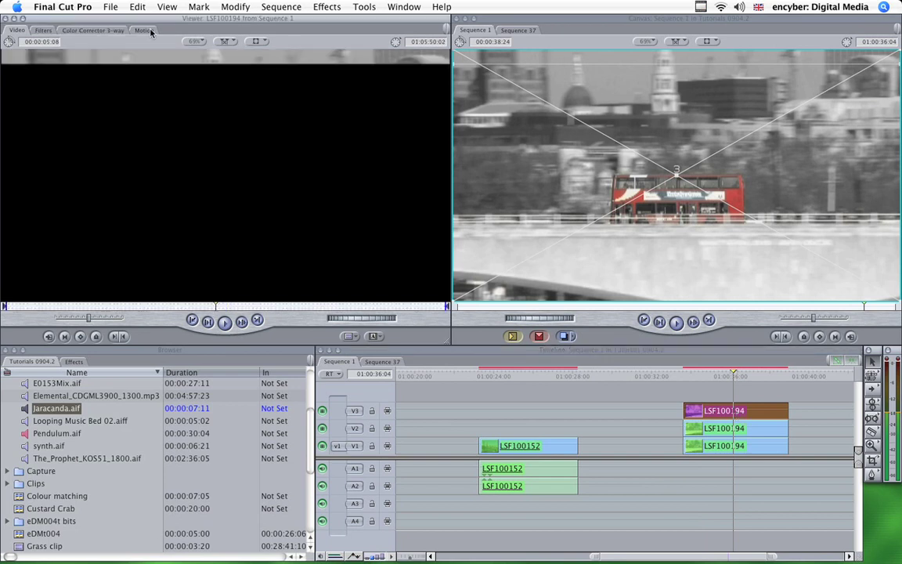
Set the V3 copy's crop to Bottom 0 and Top 90, then select all three clips
click(144, 30)
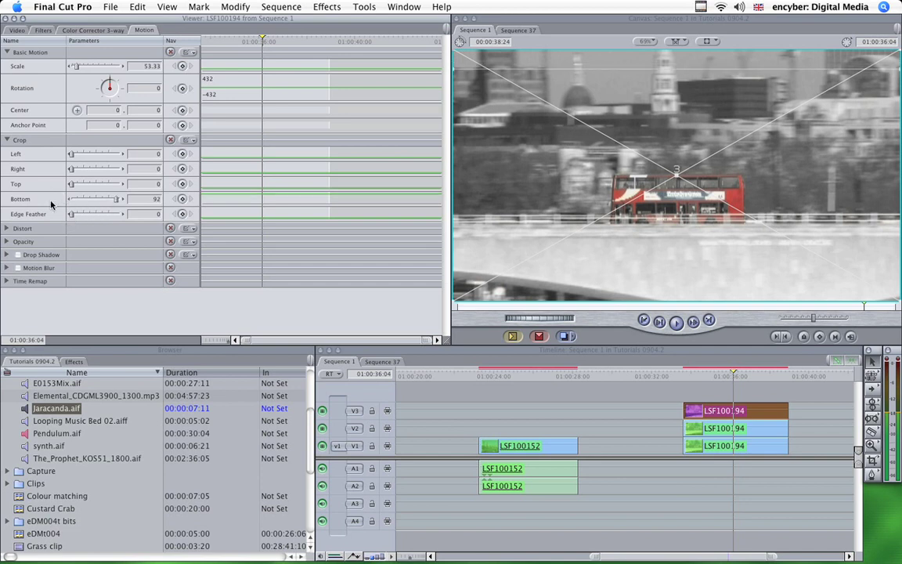
mouse_move(117, 200)
mouse_down()
mouse_move(37, 205)
mouse_move(75, 185)
mouse_move(106, 186)
mouse_up()
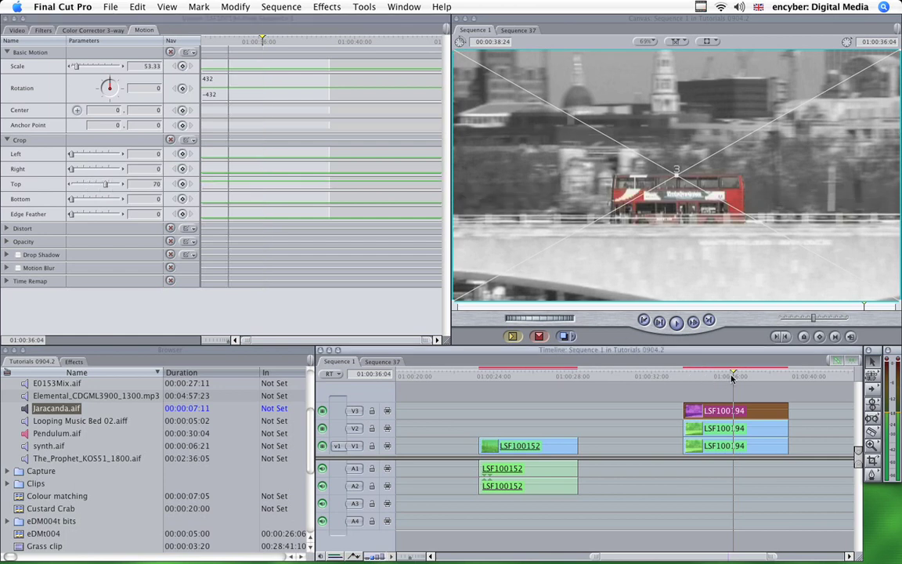
click(706, 377)
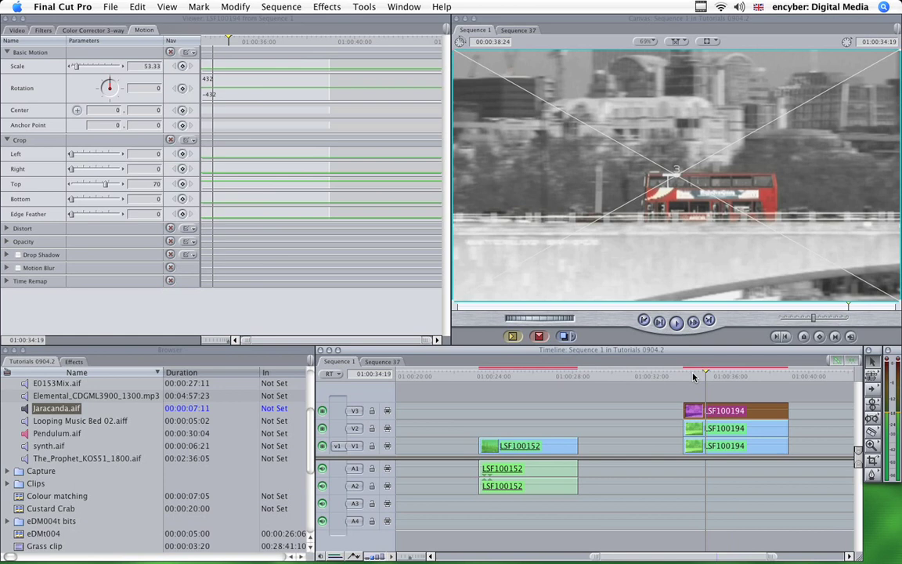
click(693, 376)
click(689, 377)
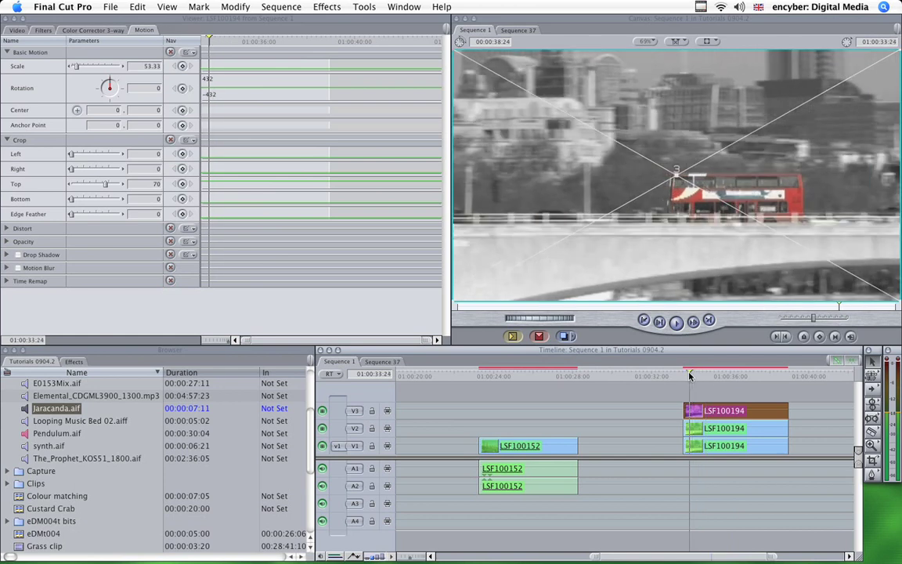
drag(104, 183, 120, 198)
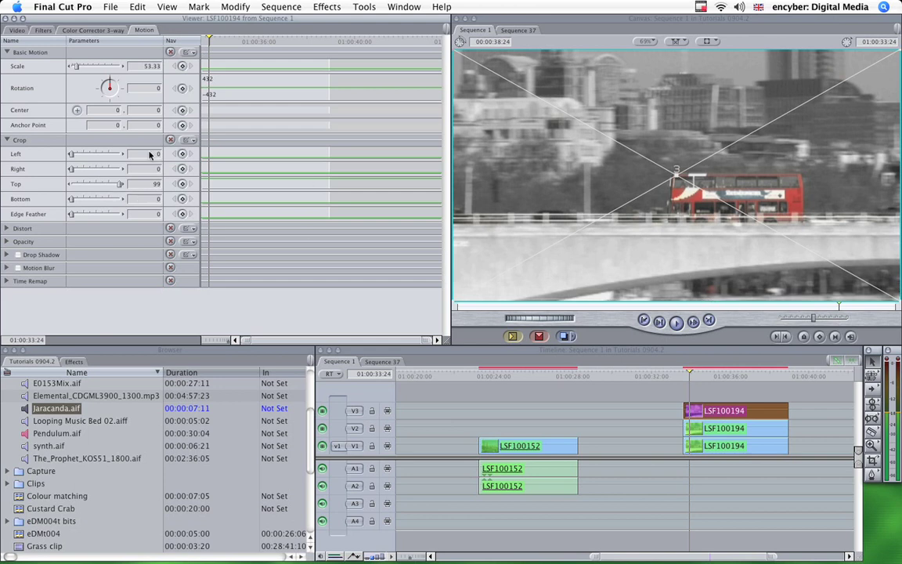
click(69, 184)
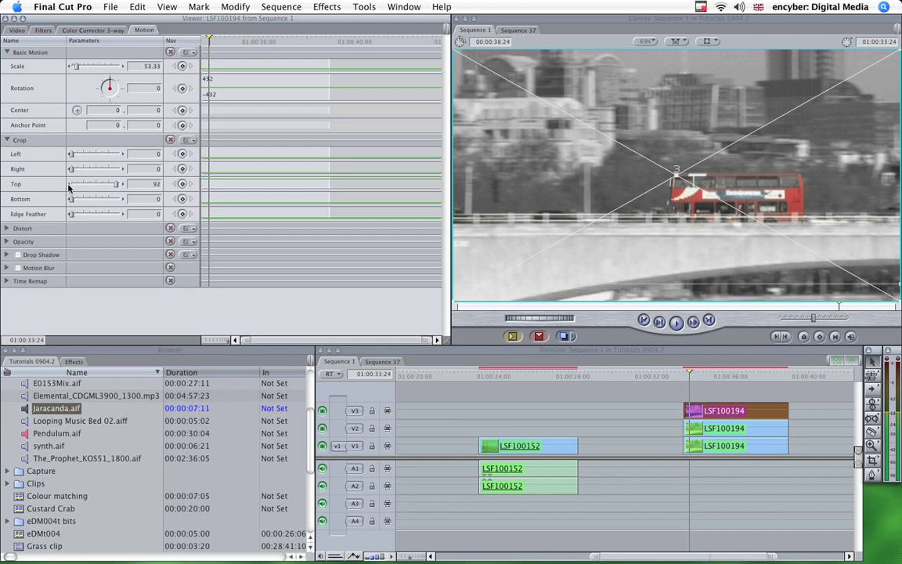
click(70, 183)
click(69, 184)
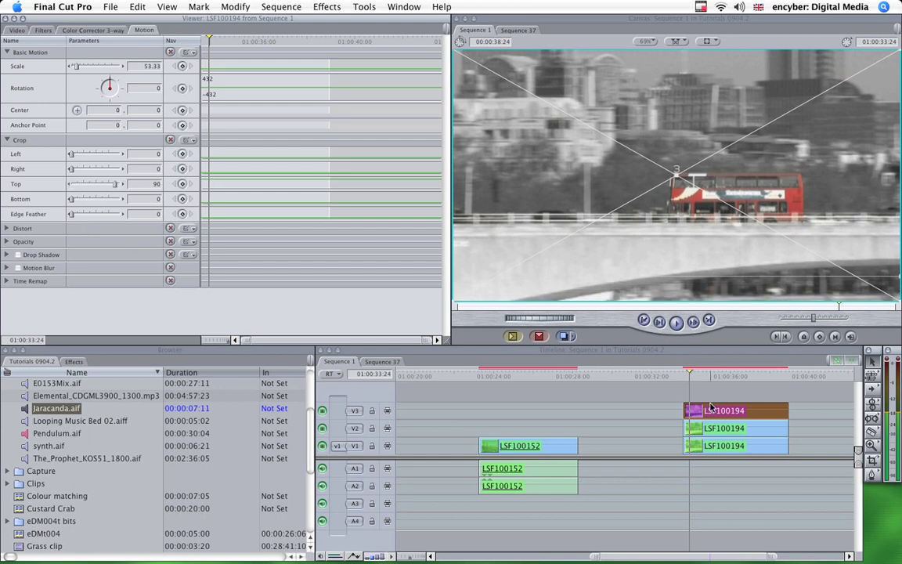
click(749, 397)
drag(775, 395, 734, 446)
Render the stacked bus clips, add Jaracanda.aif music beneath, and play back the section
key(w)
key(super+r)
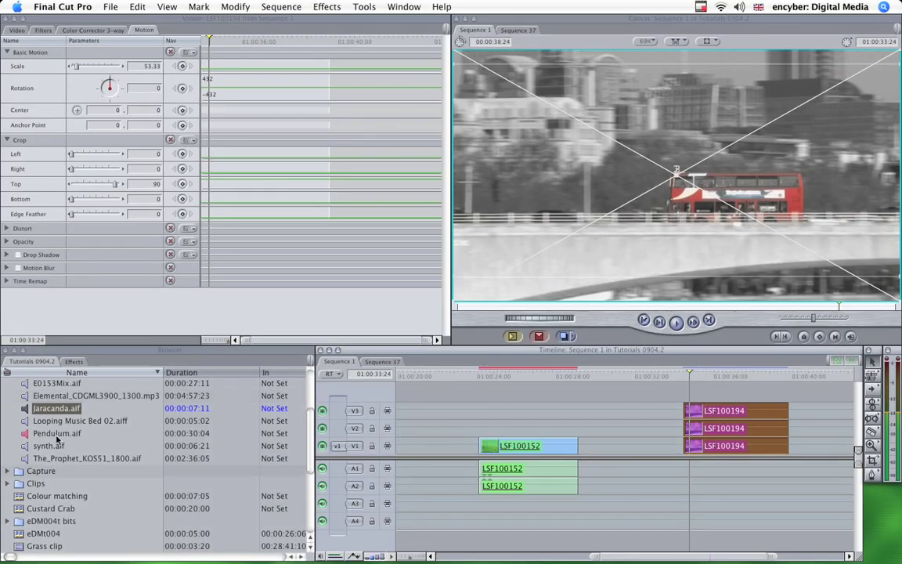
drag(55, 407, 683, 466)
key(End)
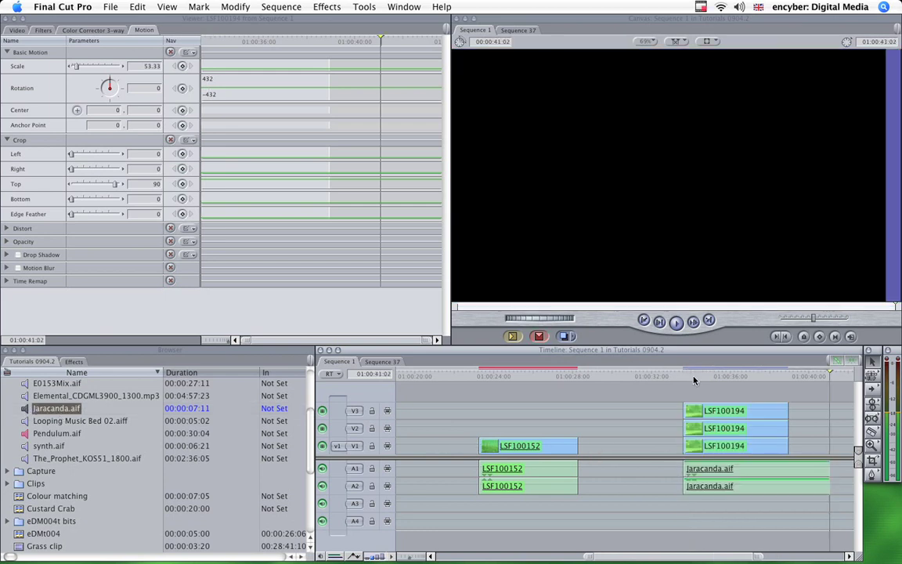
click(693, 378)
key(space)
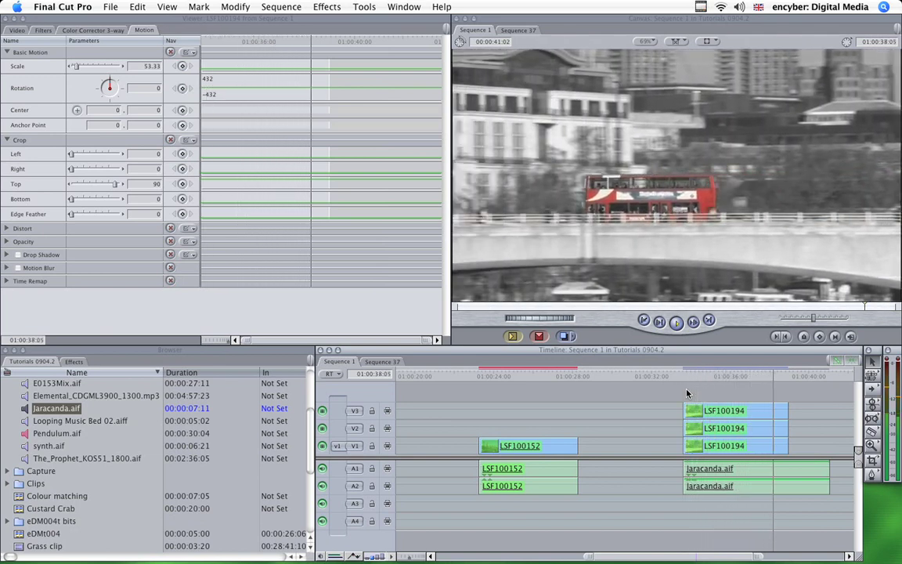
click(712, 376)
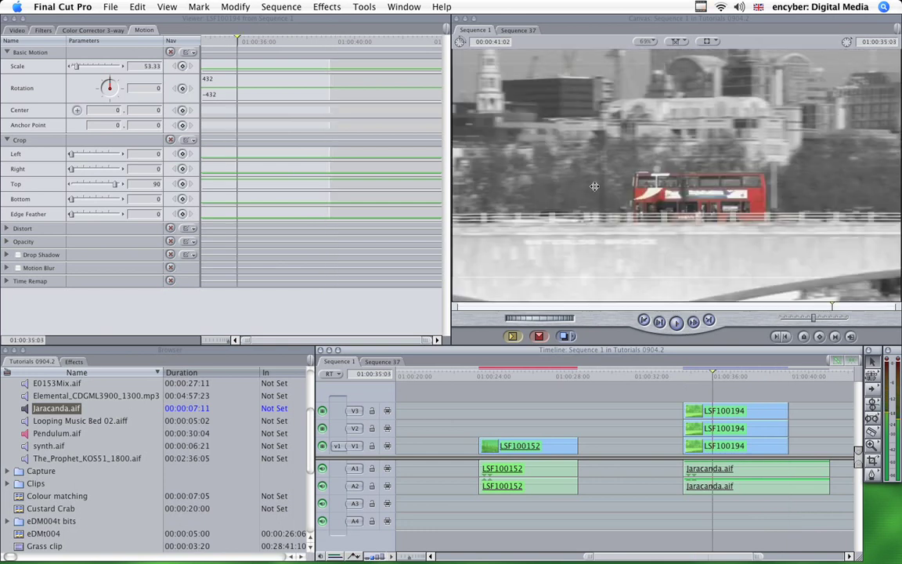